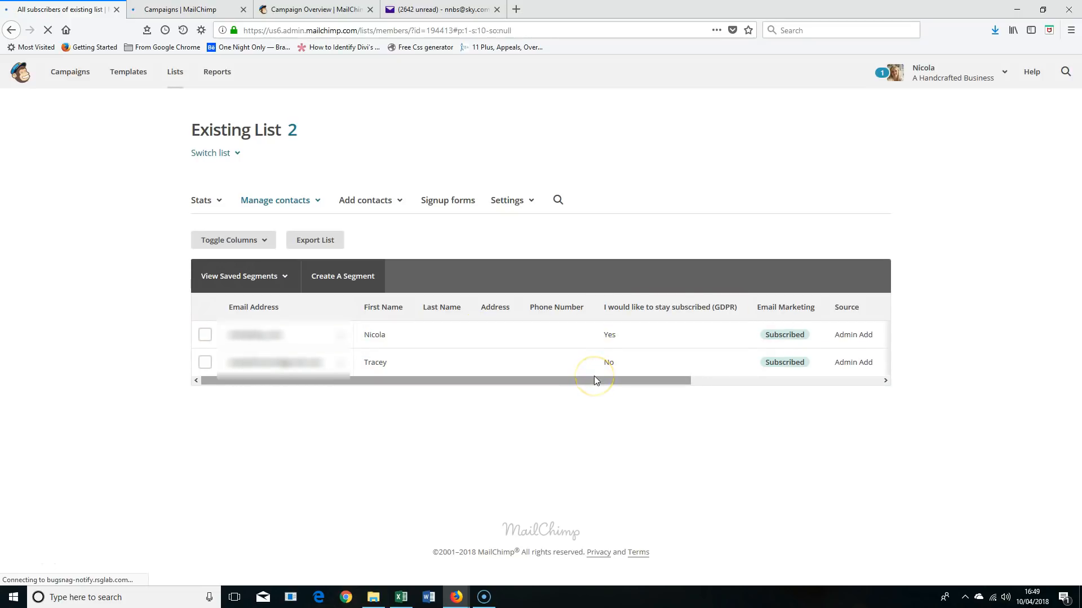
Step: Filter the contacts by the saved segment 'No', select the matching contact, and reopen the contact list
click(346, 282)
click(286, 273)
click(244, 407)
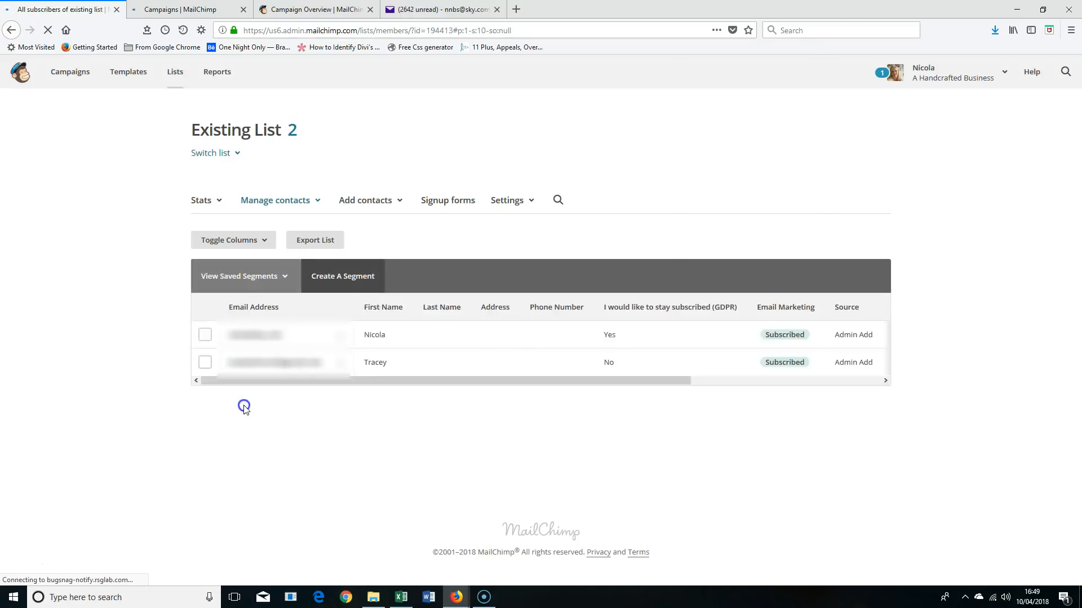
click(205, 334)
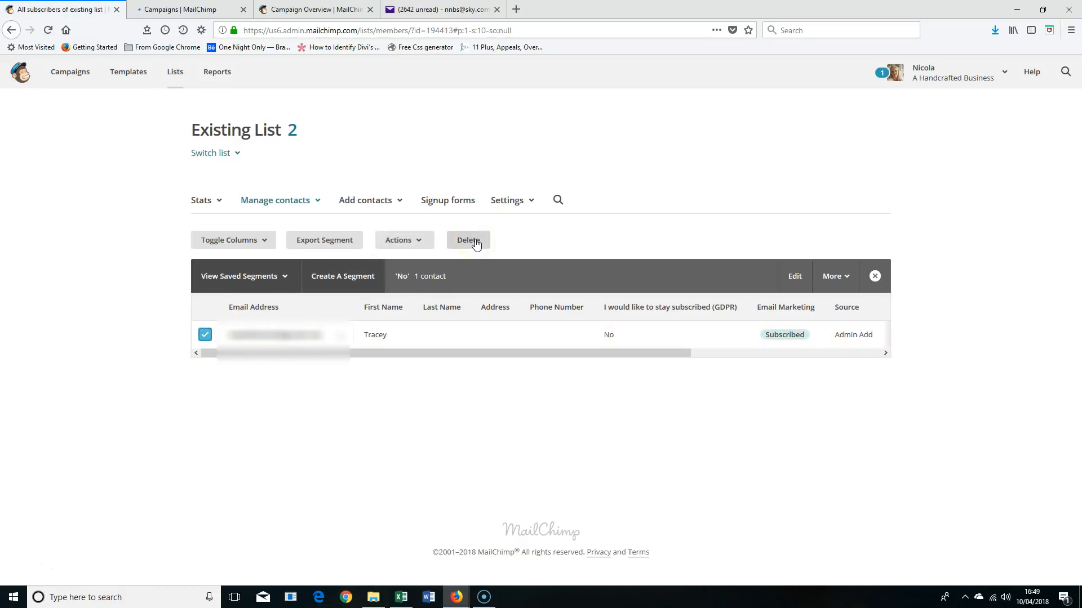
click(300, 202)
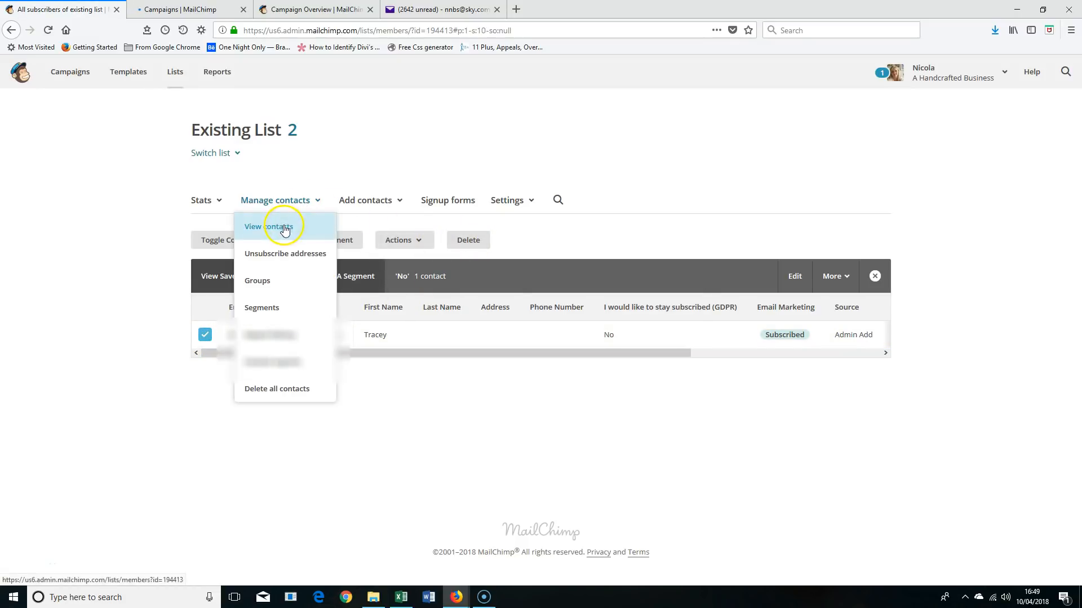
click(284, 228)
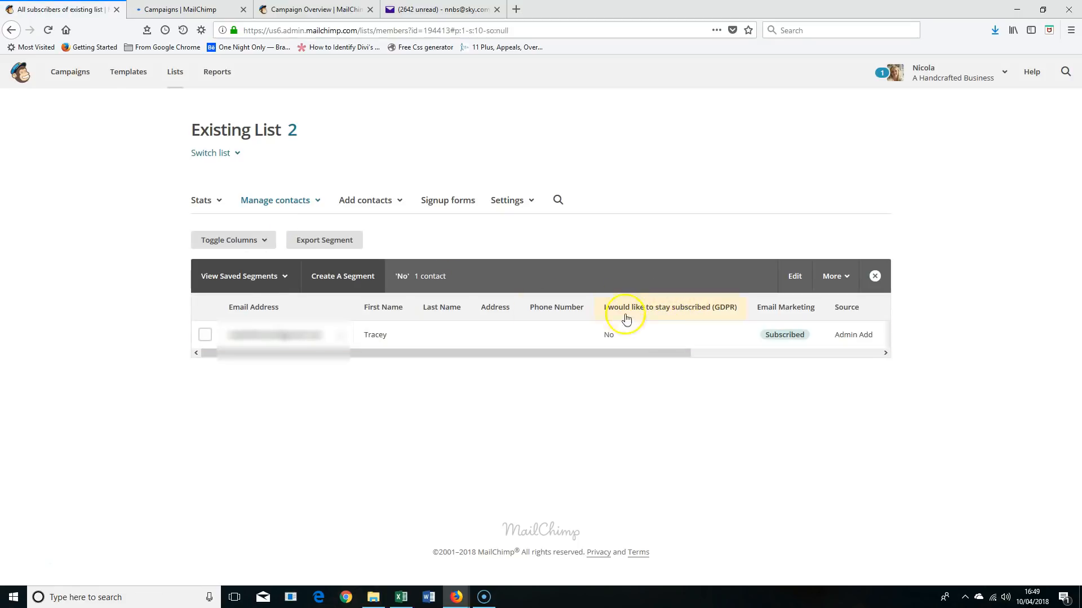
Step: Start a new group category for the existing list, shown on the signup form as a dropdown
click(304, 201)
click(265, 288)
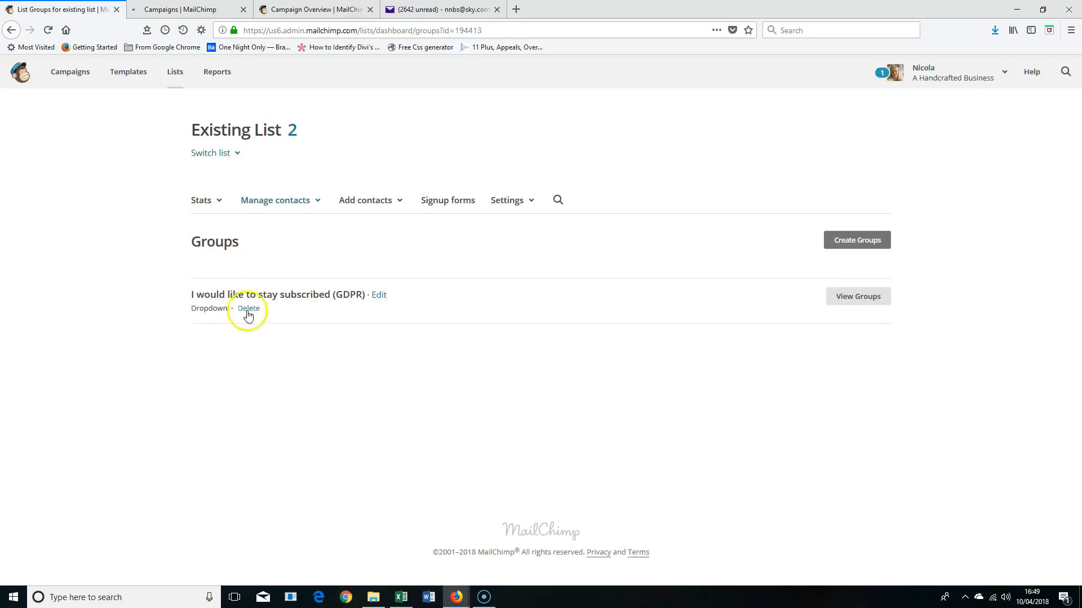
click(855, 240)
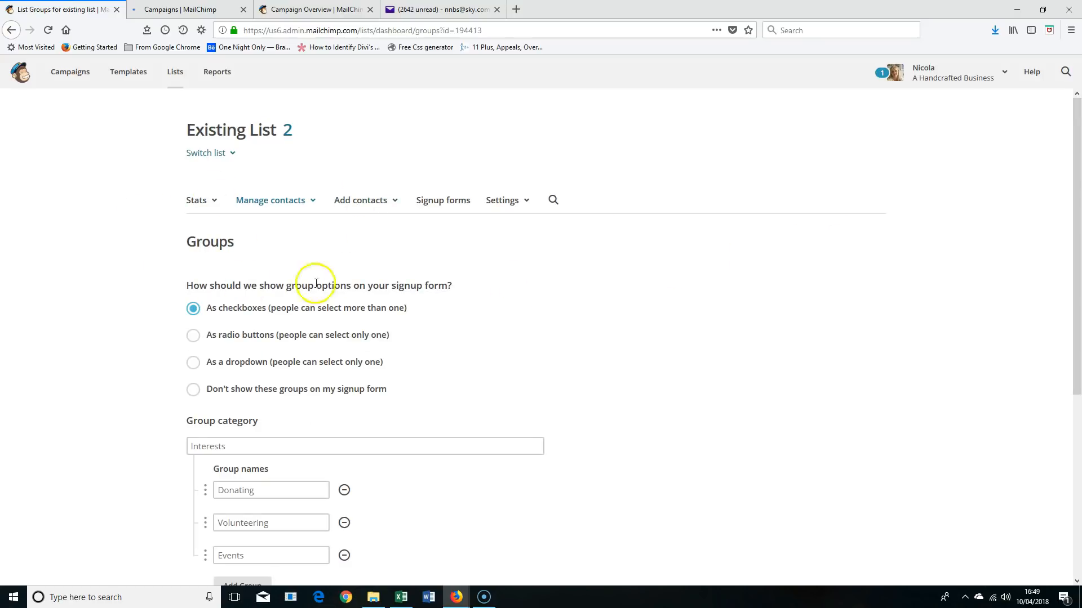
scroll(420, 273, down, 5)
click(193, 214)
Step: Fill in the group category "GDPR wording" with the group names "Yes" and "No", and discard the new category
click(350, 296)
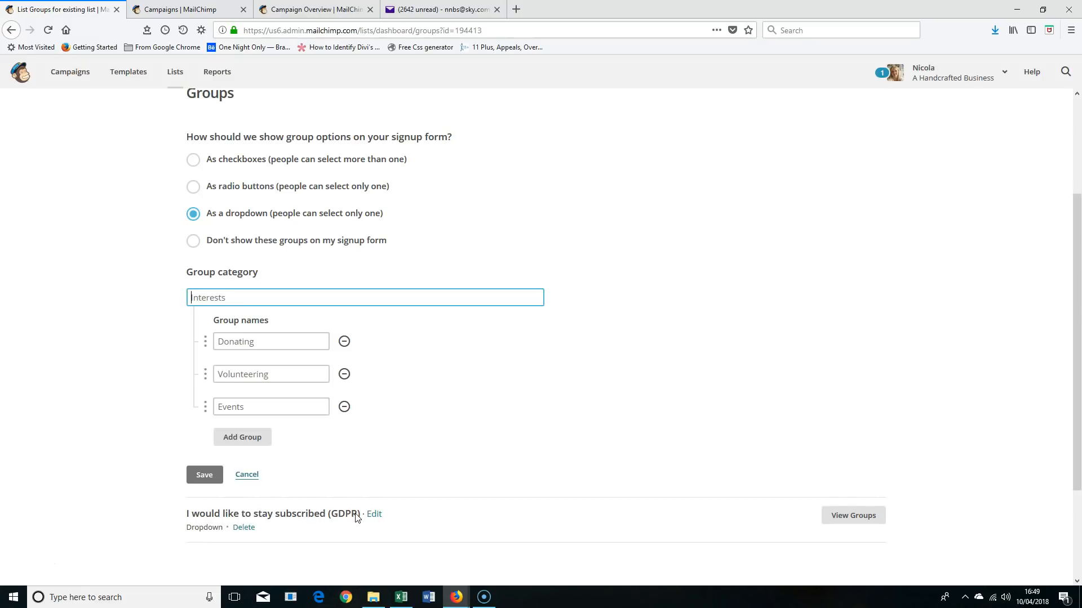
click(287, 302)
click(287, 340)
text(Yes)
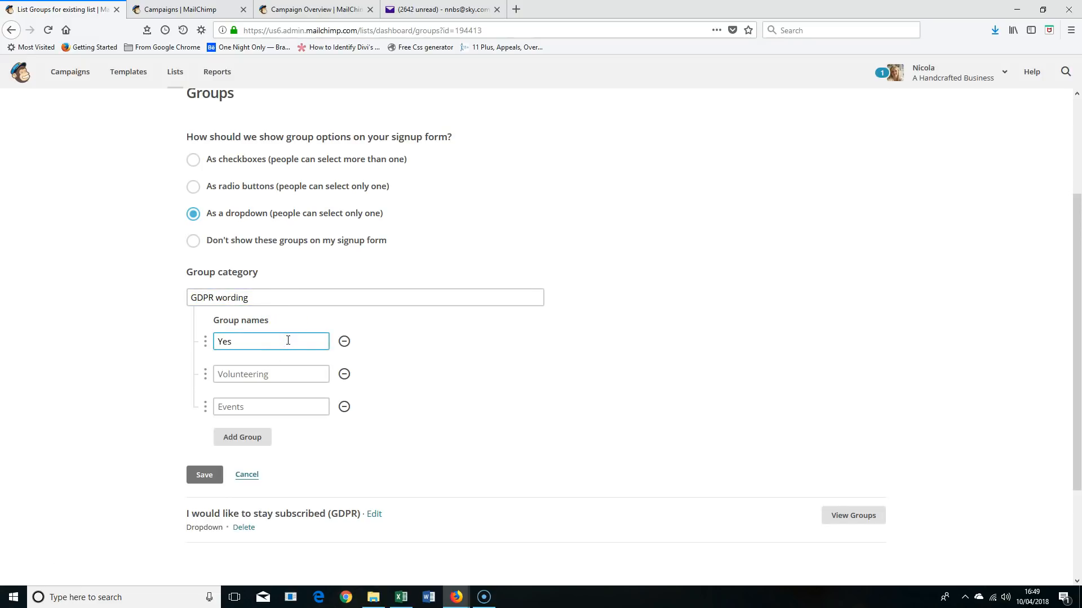
click(295, 374)
text(No)
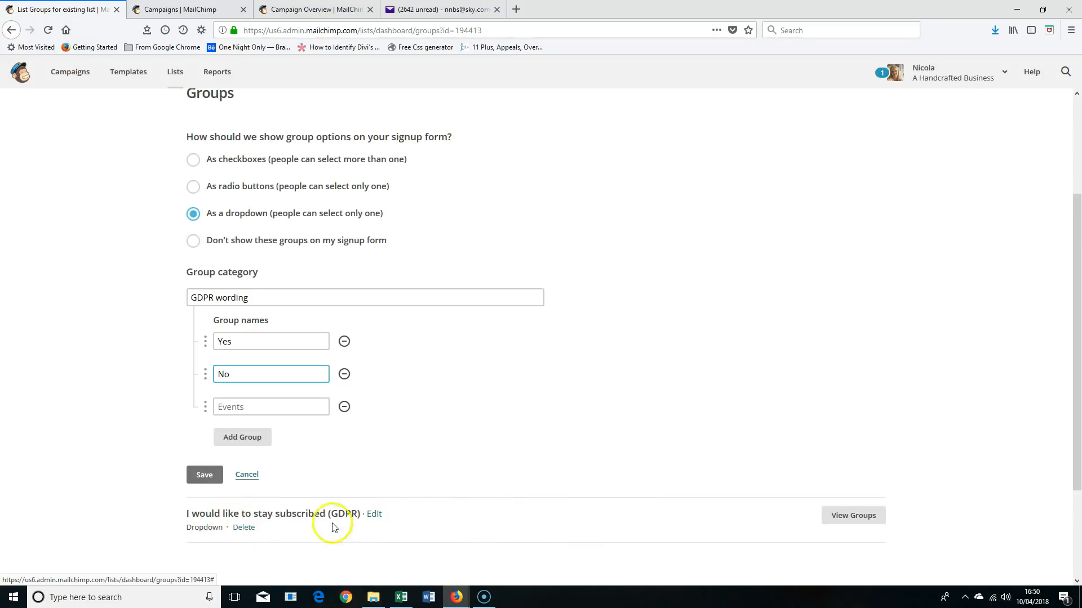
click(204, 475)
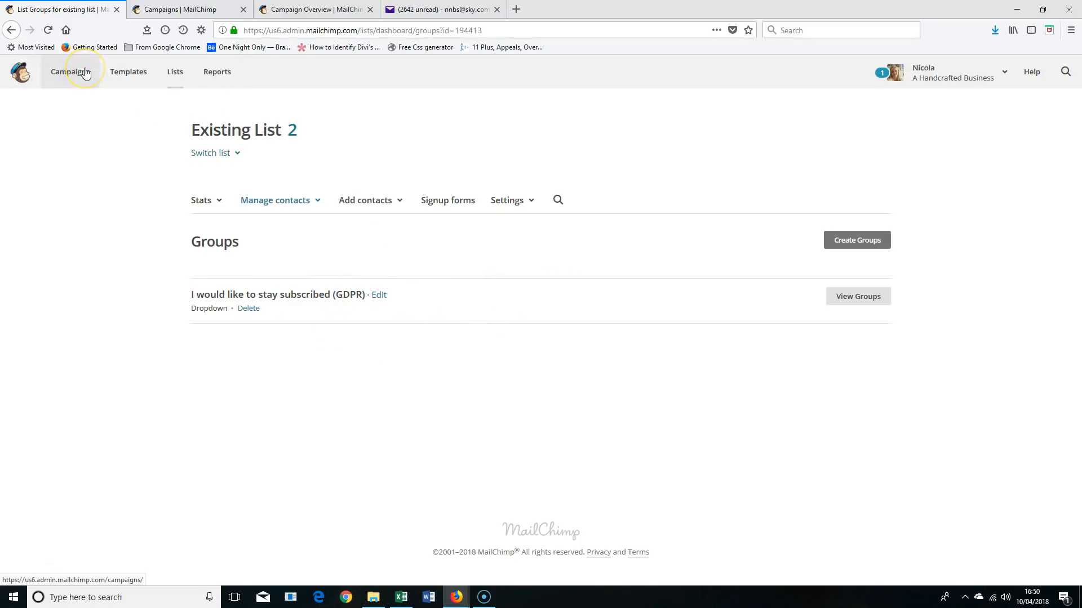
Step: Review the recipients, sender and subject of the draft campaign "GDPR resubscribe test (copy 01)"
click(196, 10)
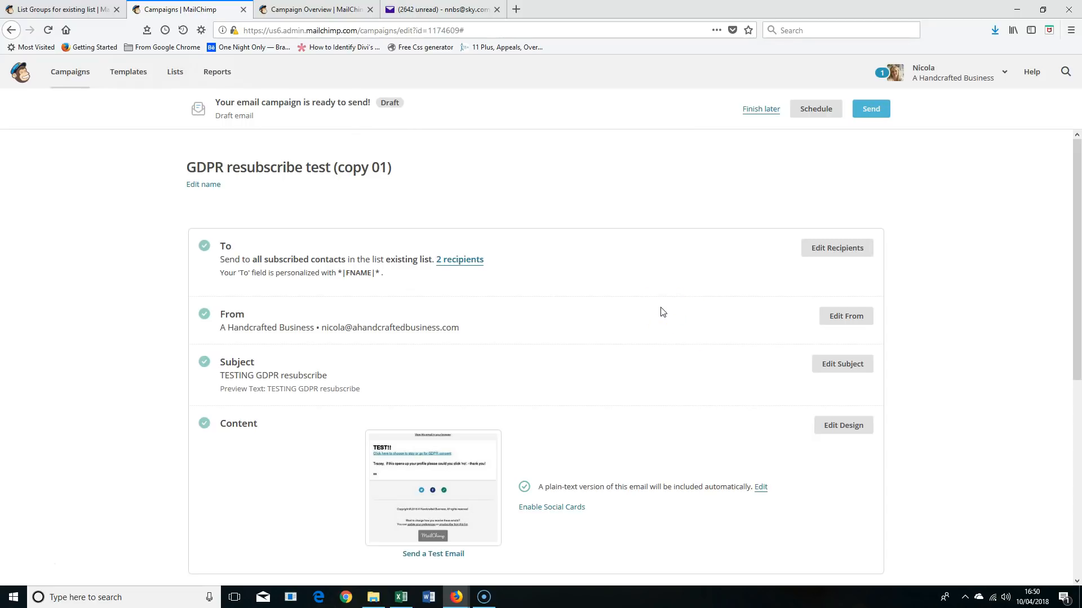
click(642, 306)
scroll(478, 222, down, 2)
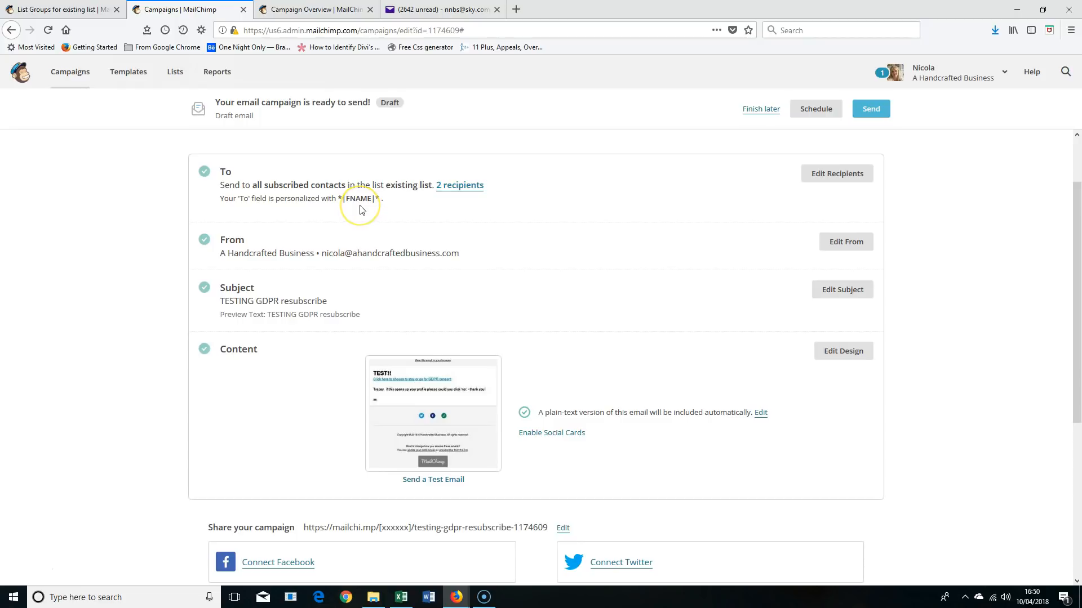
scroll(470, 267, down, 1)
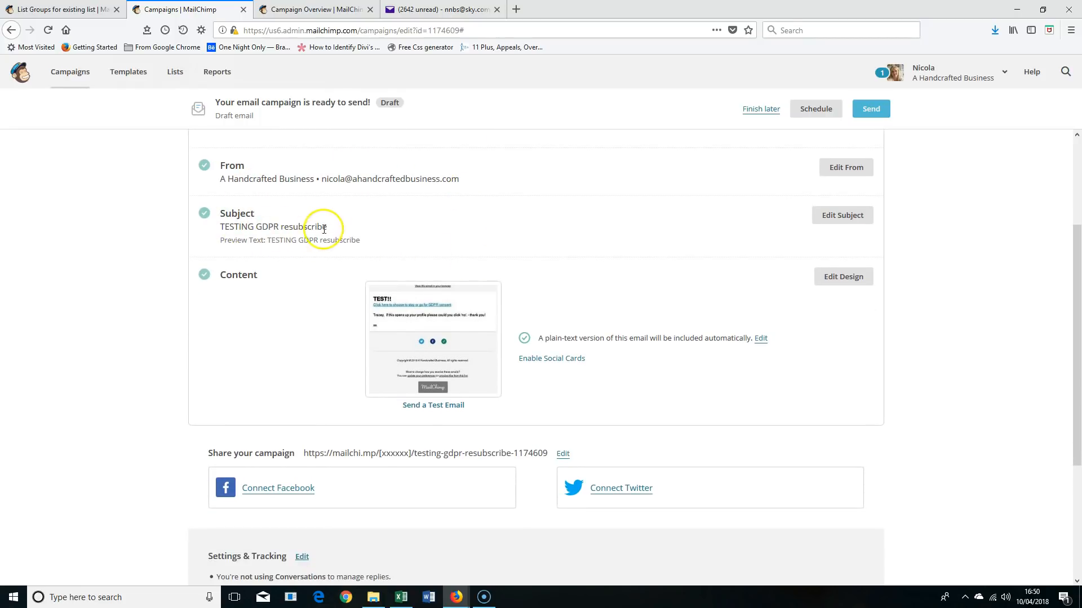
drag(334, 230, 219, 230)
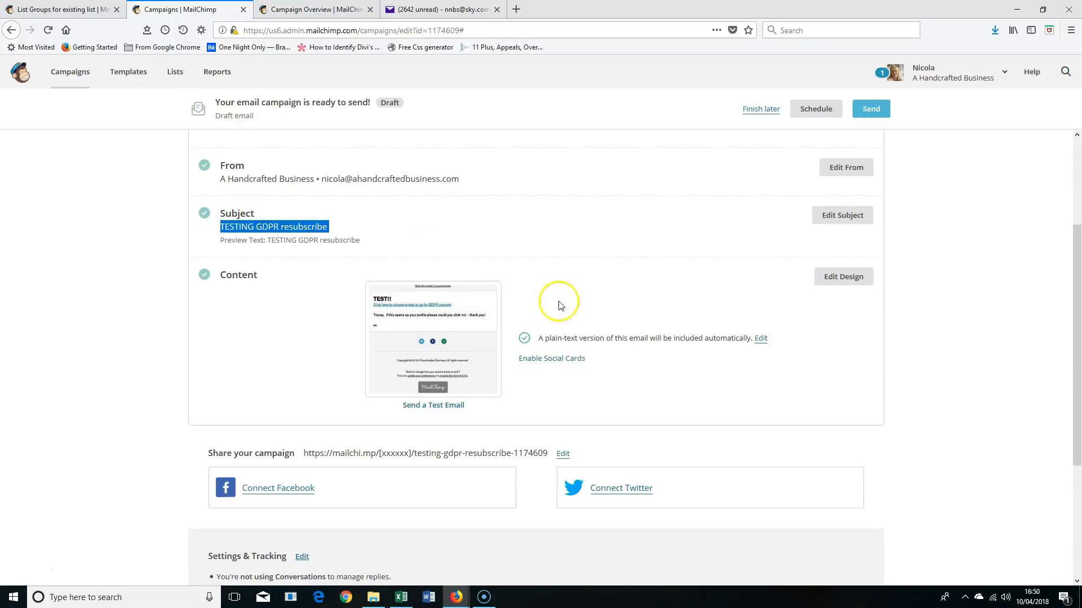
Step: Open the campaign's email design and examine the "Click here to choose to stay or go for GDPR consent" link in the text block
click(837, 280)
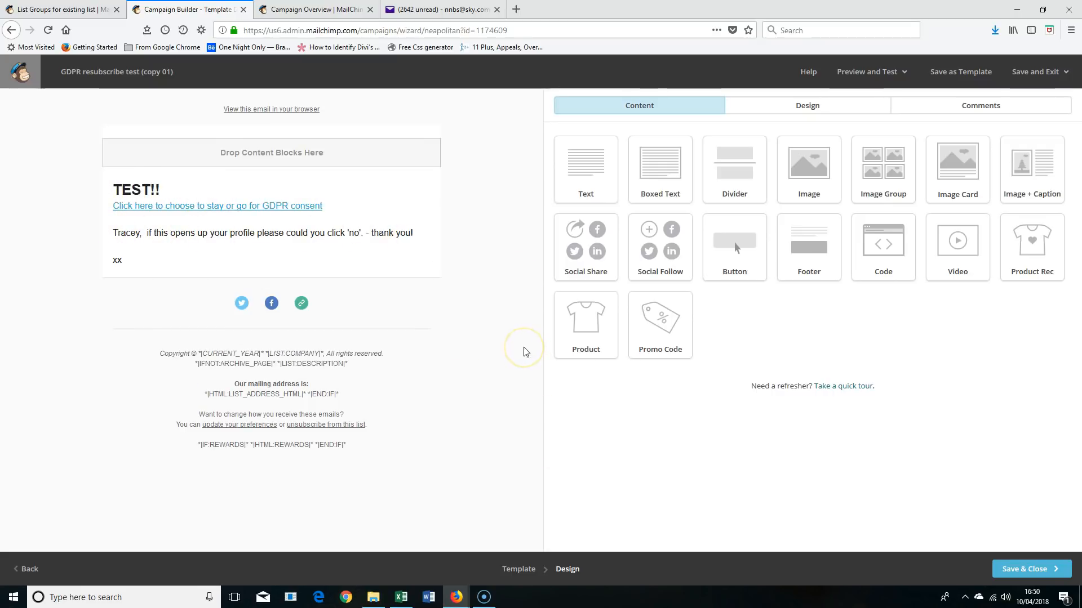
click(430, 251)
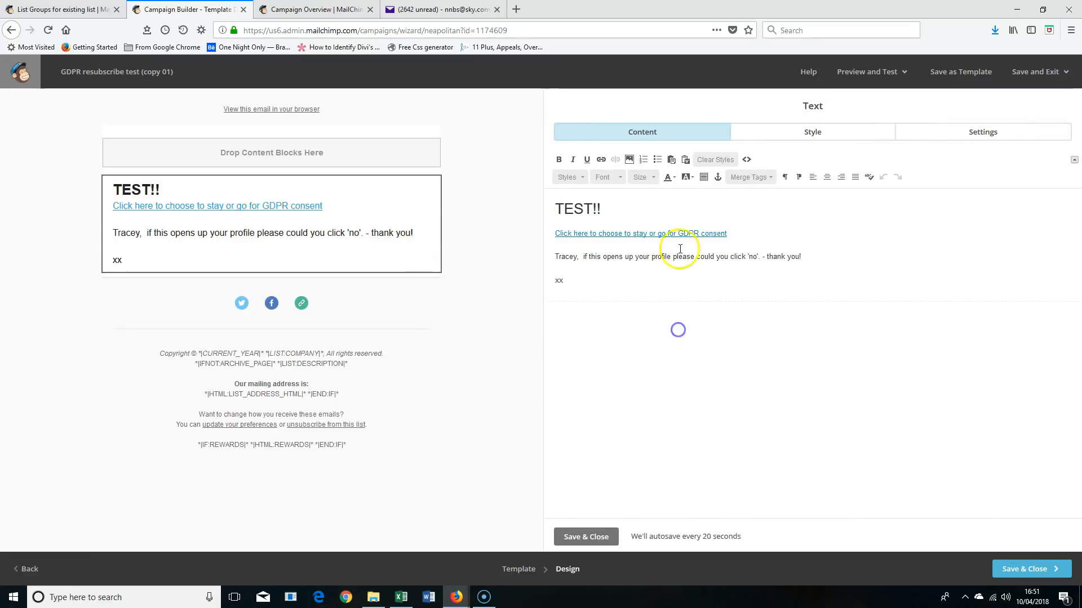
click(676, 234)
drag(740, 233, 557, 237)
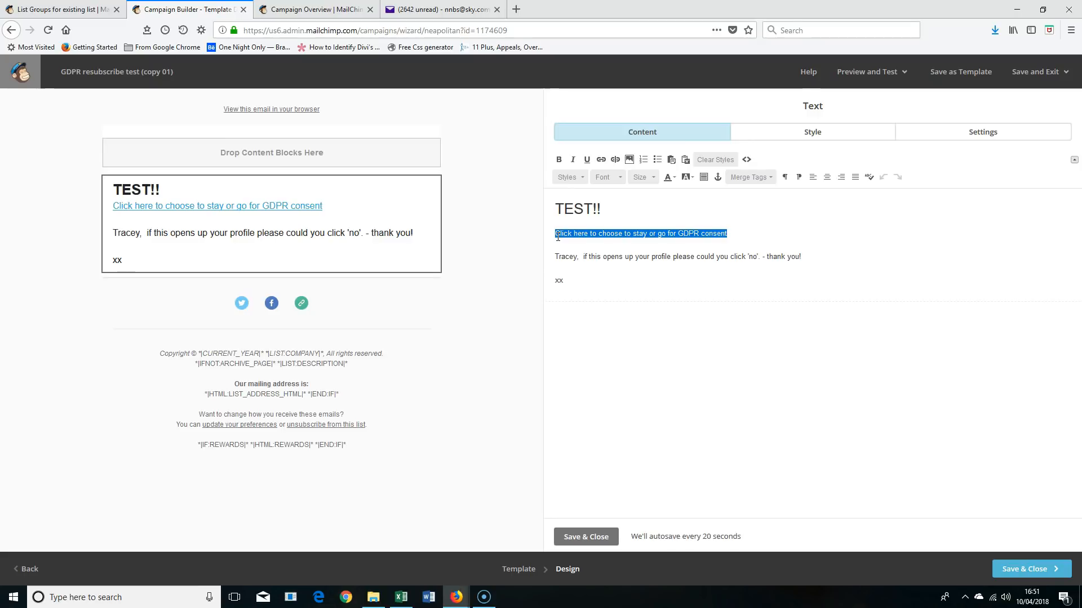
click(617, 244)
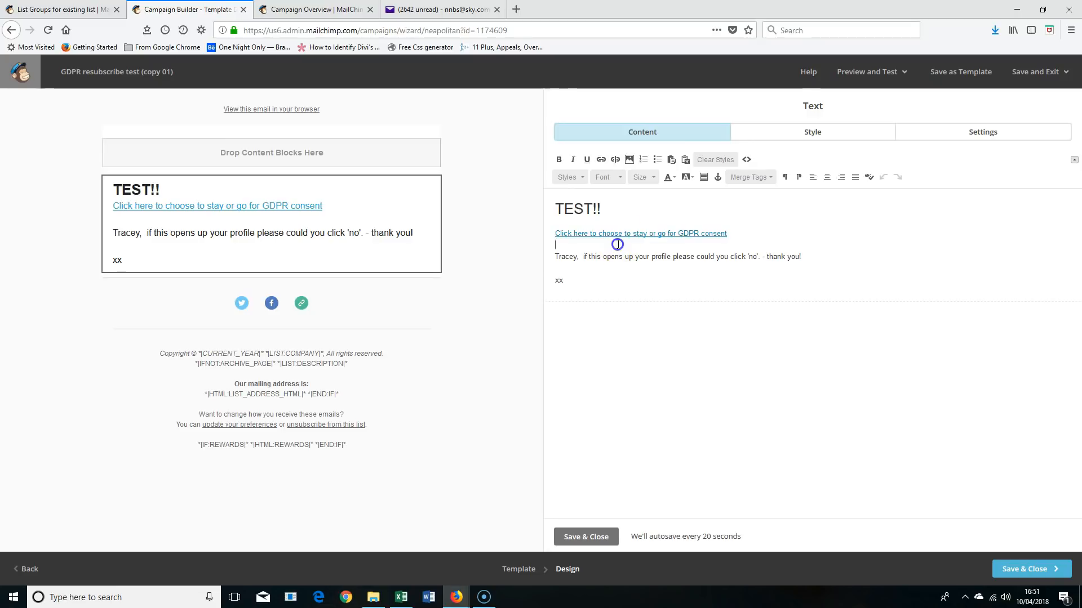
drag(732, 234, 543, 234)
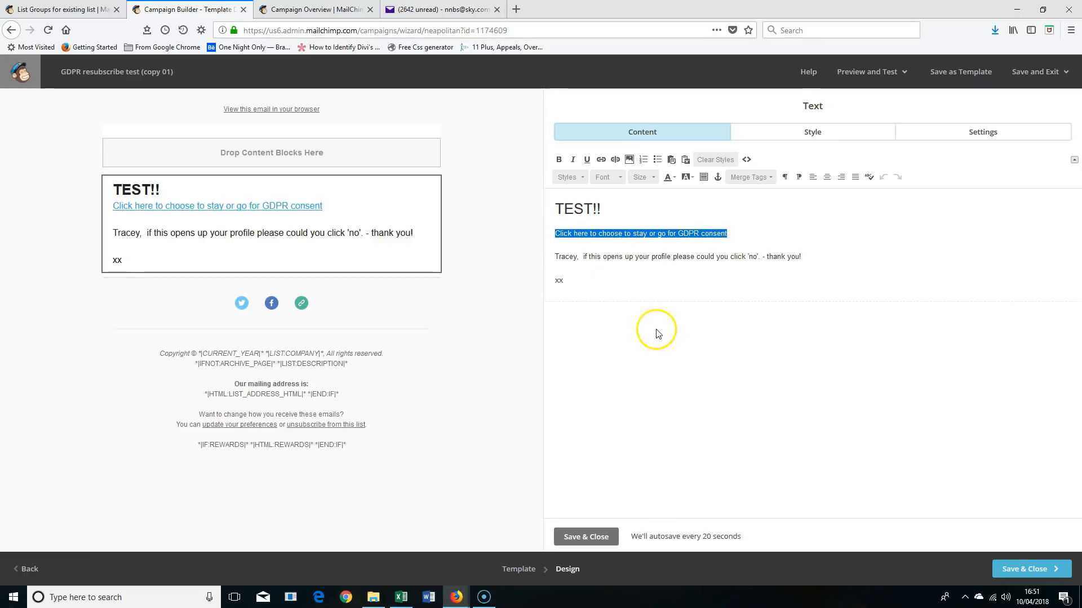
click(598, 305)
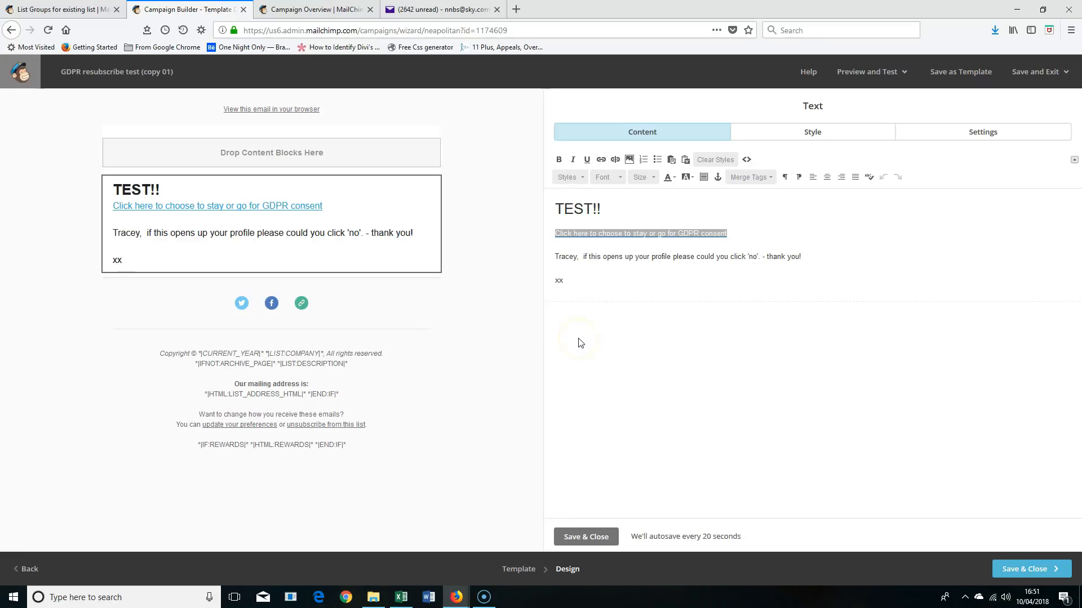
Step: Link the text "Click here to choose to stay or go for GDPR consent" to the web address *|UPDATE_PROFILE|*
drag(752, 229, 552, 234)
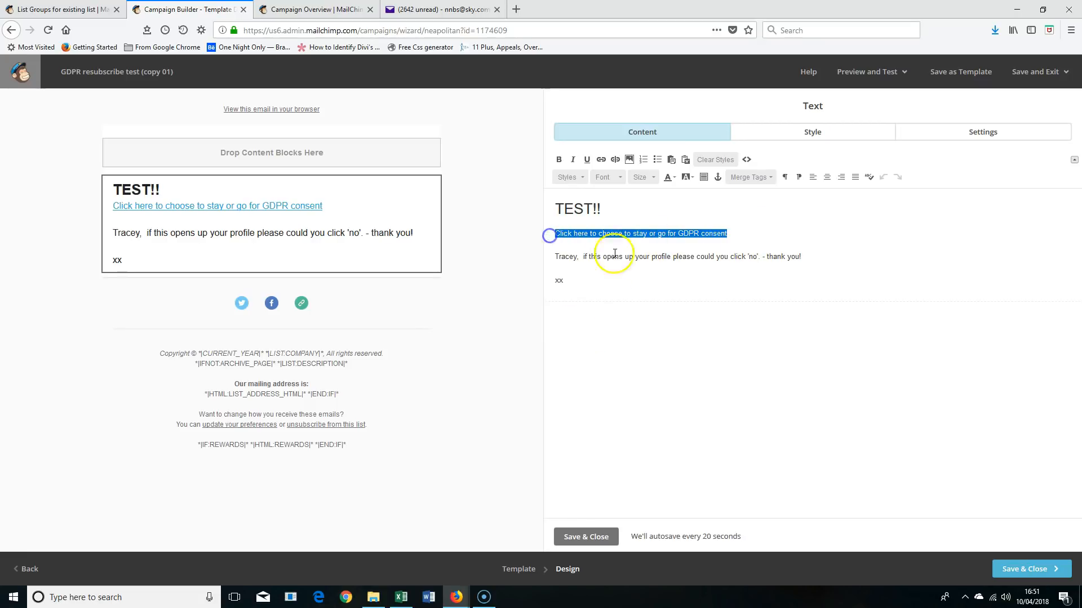
click(601, 160)
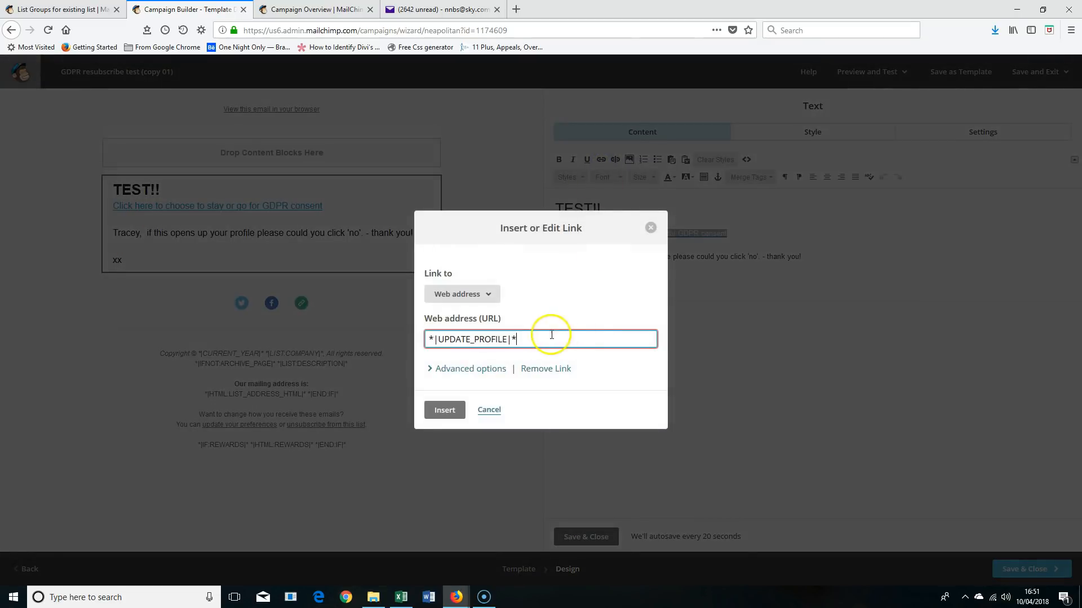
drag(511, 339, 436, 341)
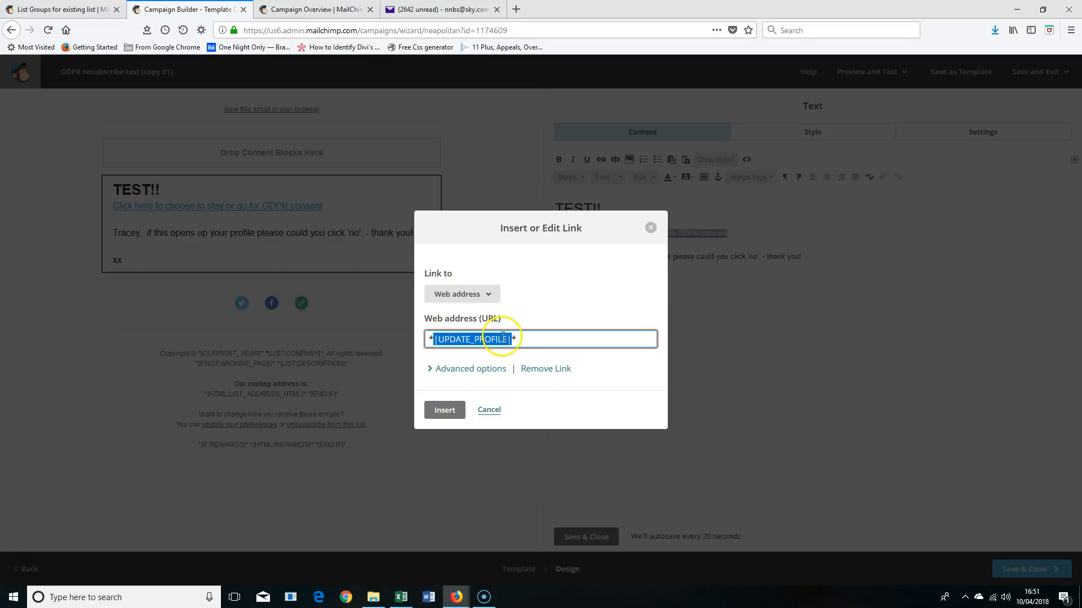
click(445, 410)
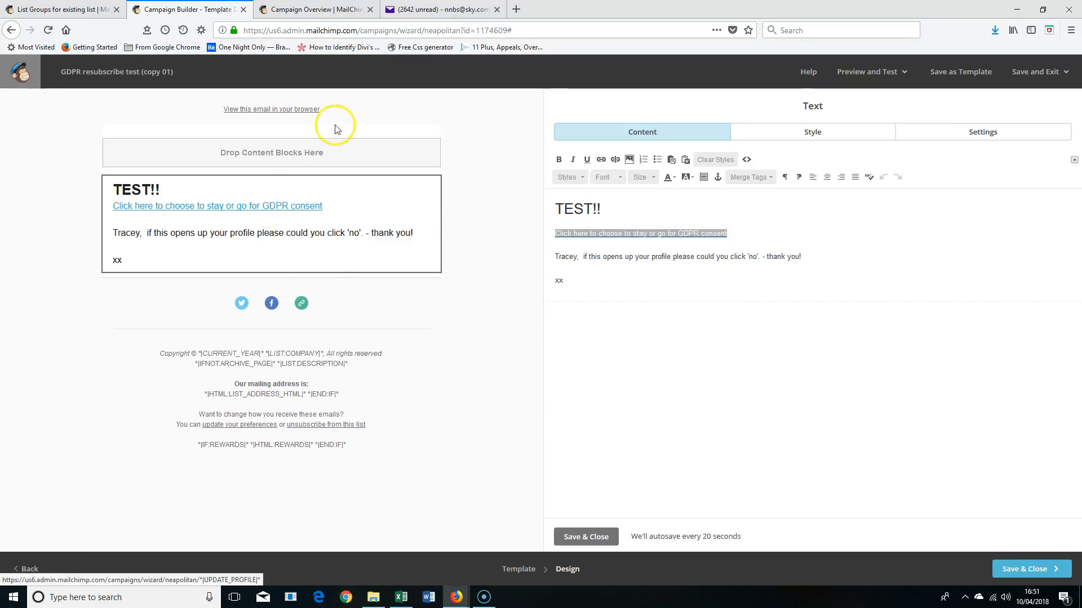
Step: Preview the sent "GDPR Resubscribe Test" campaign and test its consent link, closing the profile page it opens
click(315, 10)
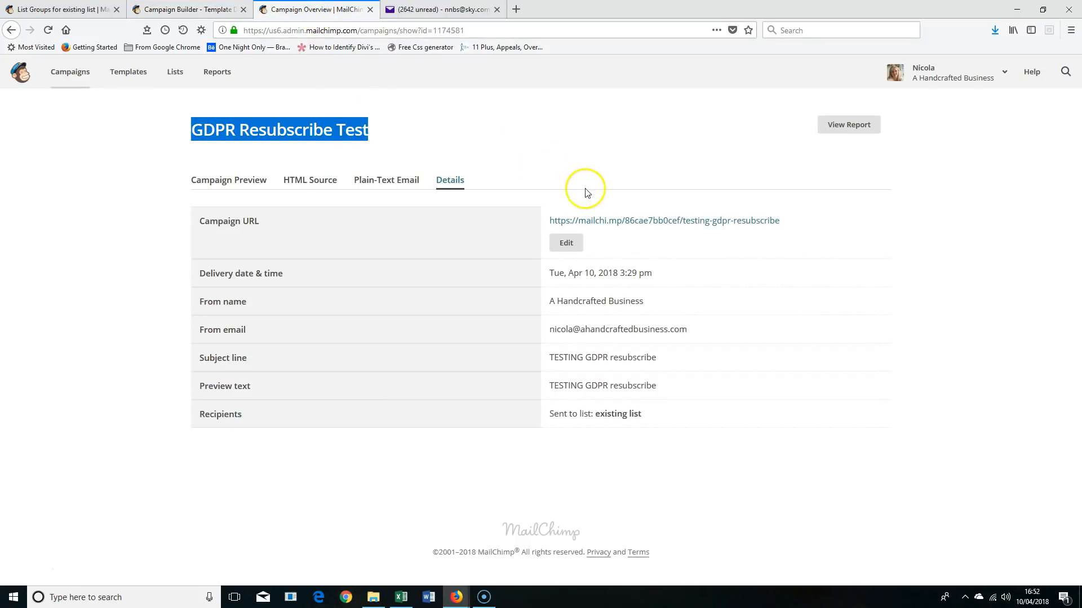
click(220, 179)
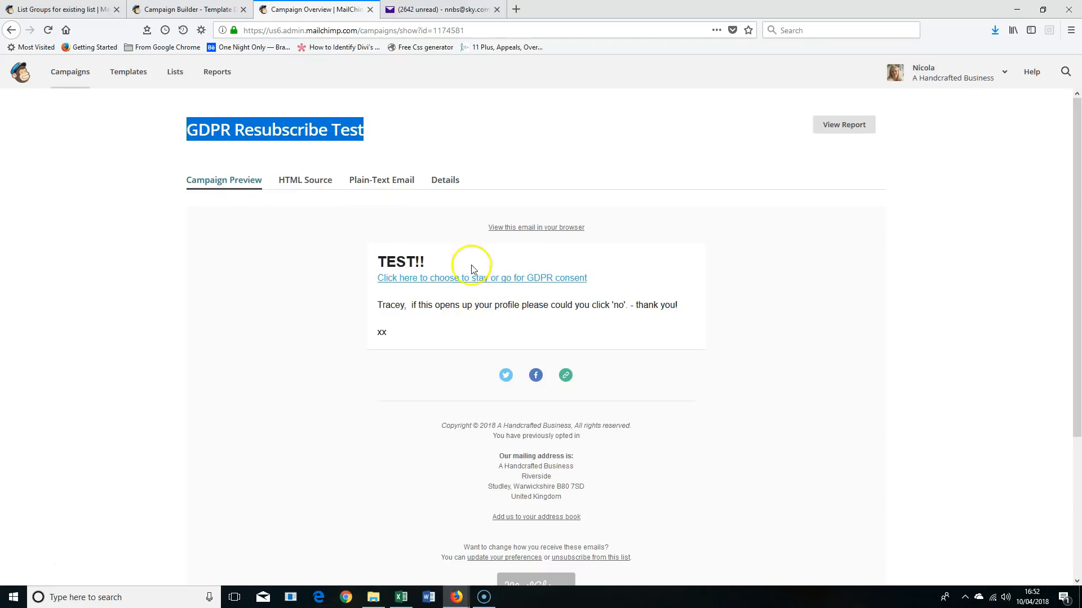
click(430, 12)
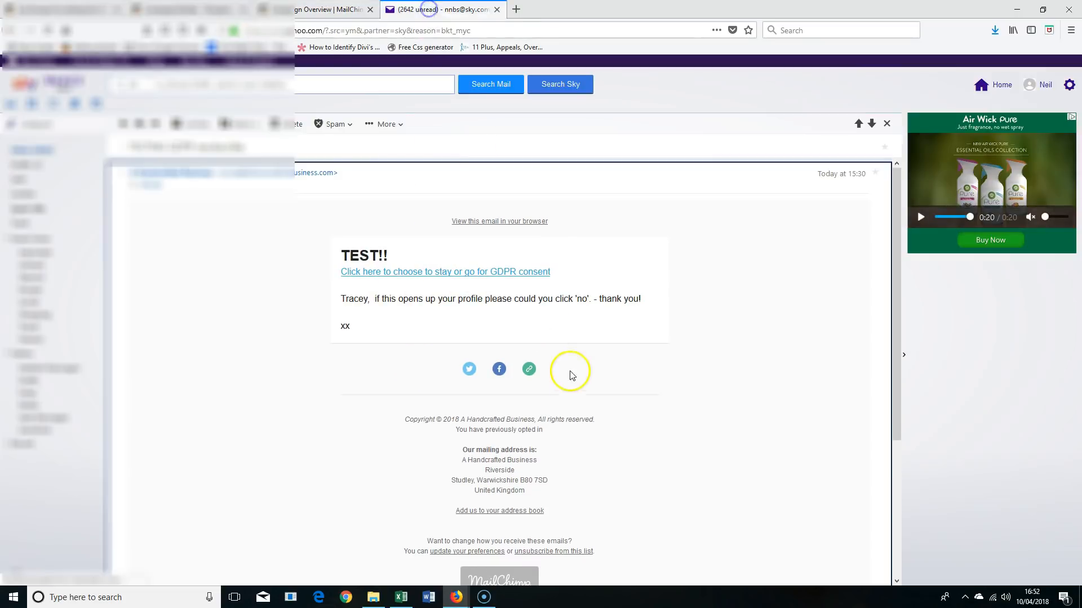
click(298, 10)
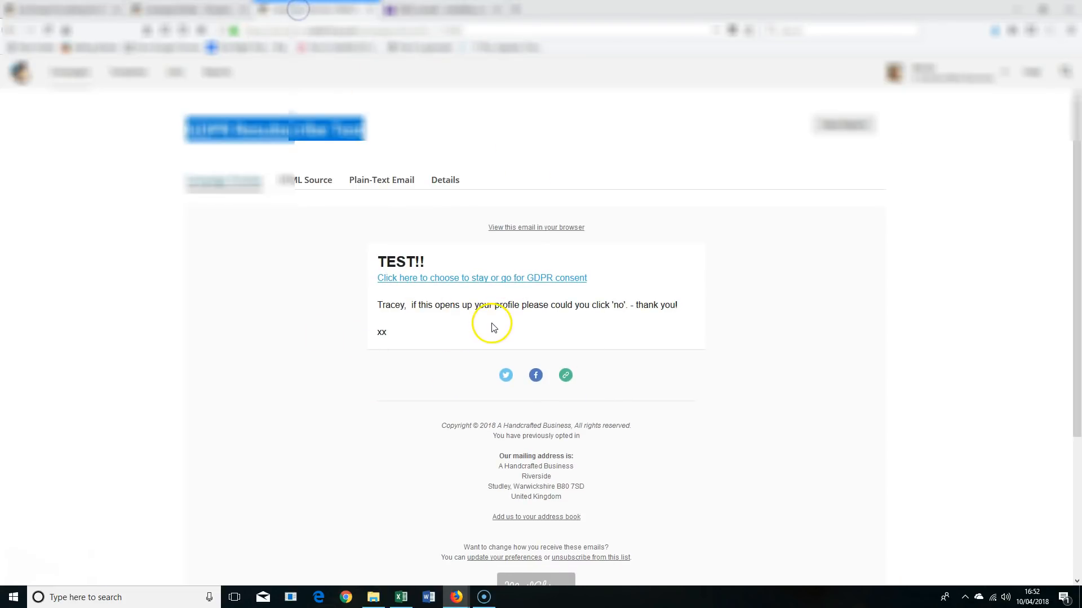
click(432, 281)
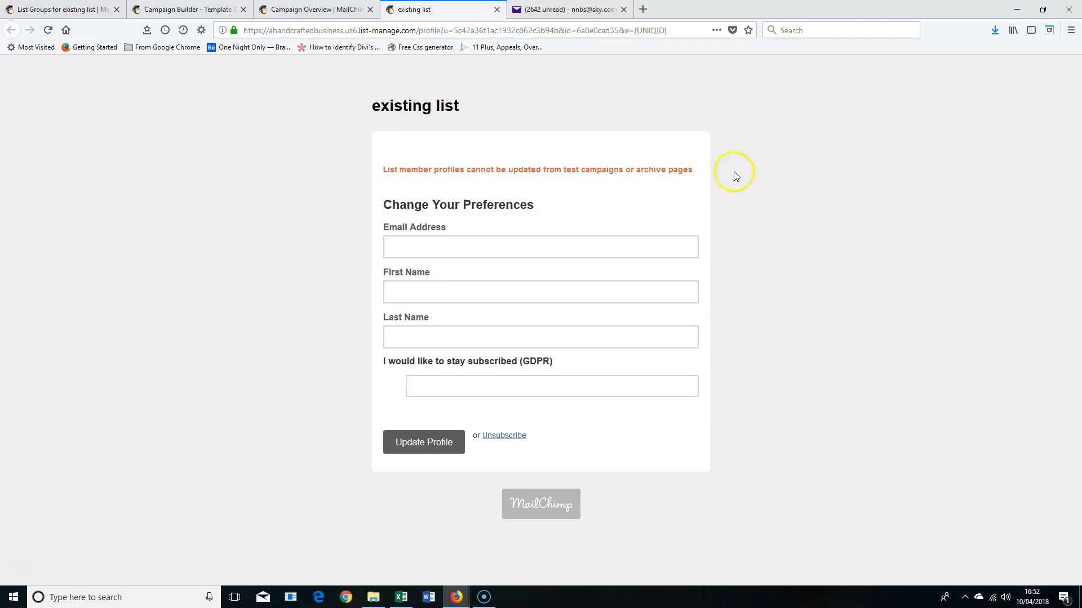
click(496, 11)
Step: Switch to Yahoo Mail, follow the GDPR consent link in the received email, and check the prefilled email address and first name
click(417, 10)
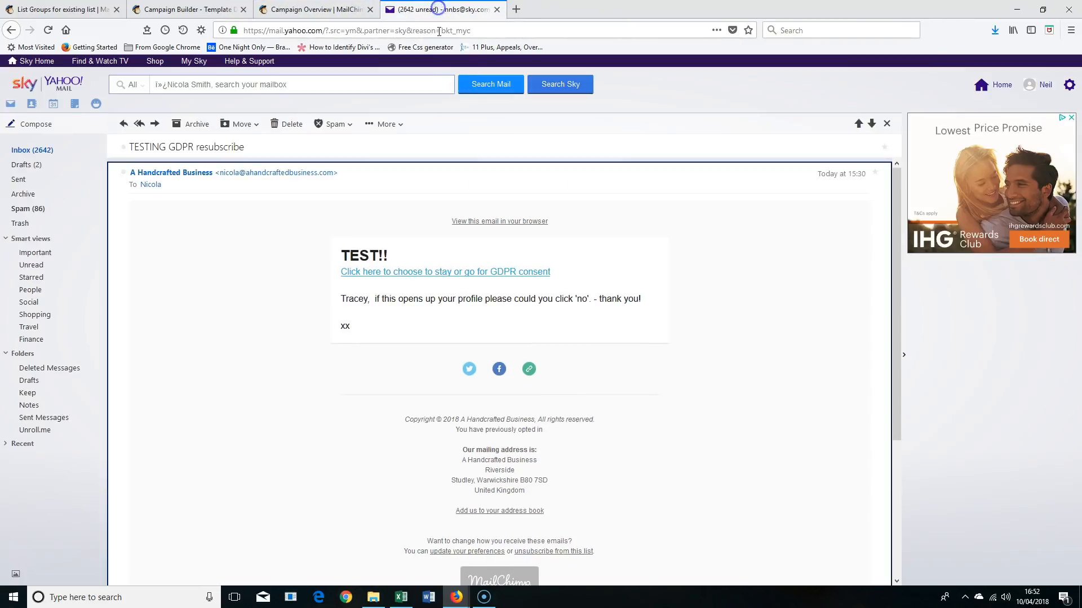
click(482, 272)
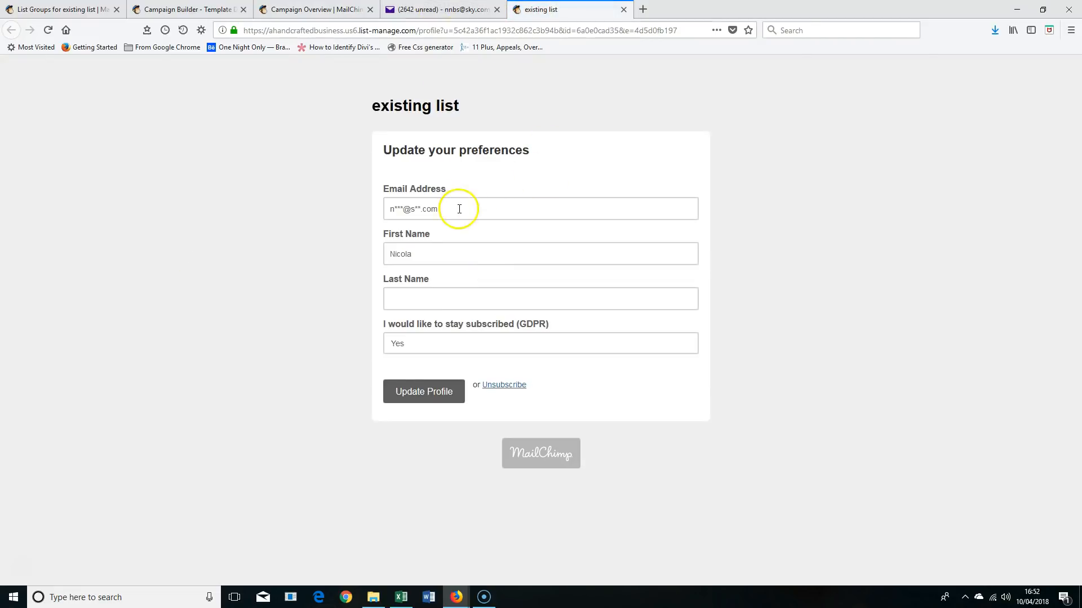
drag(458, 209, 395, 210)
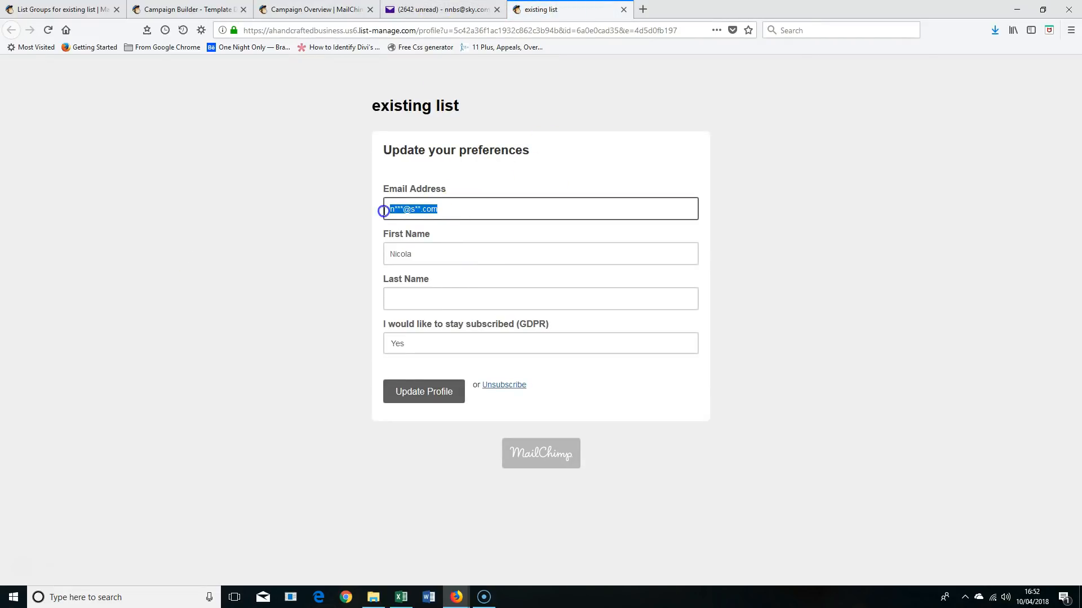
click(427, 252)
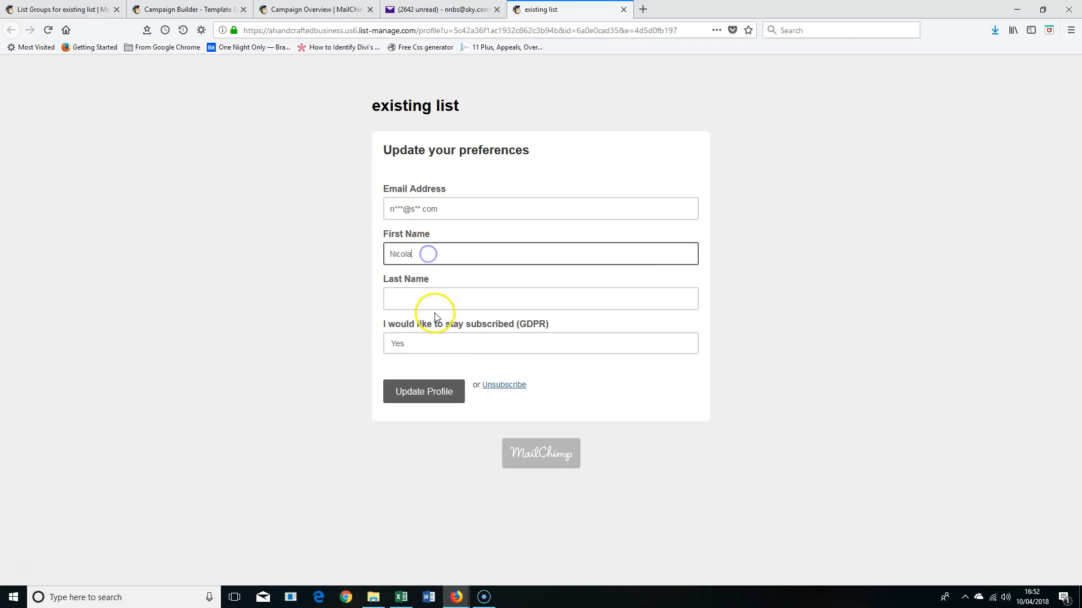
Step: Set the "I would like to stay subscribed (GDPR)" preference to the blank option
click(456, 346)
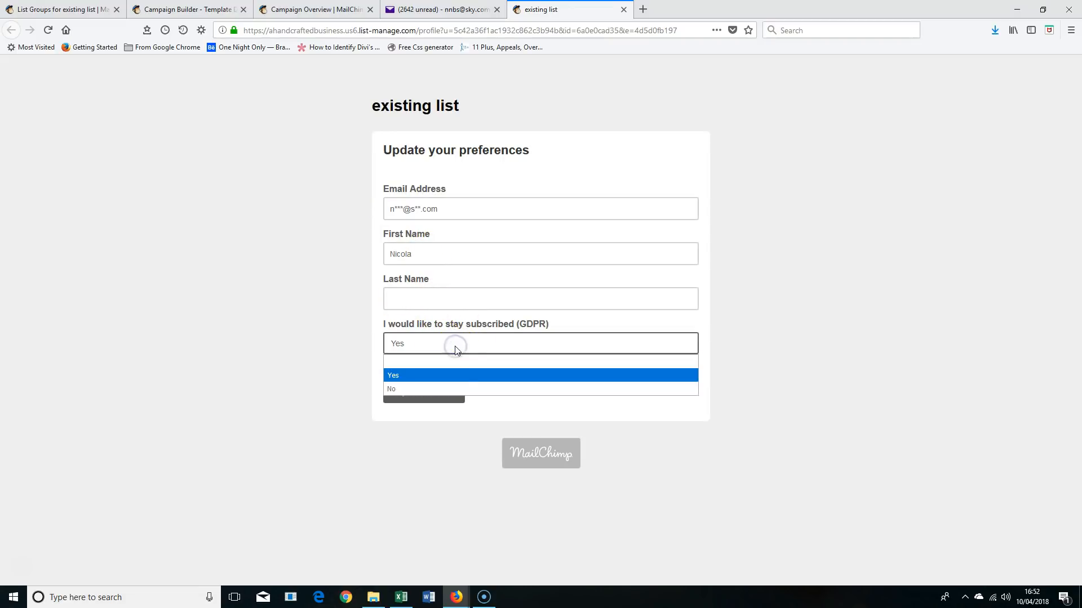
click(452, 362)
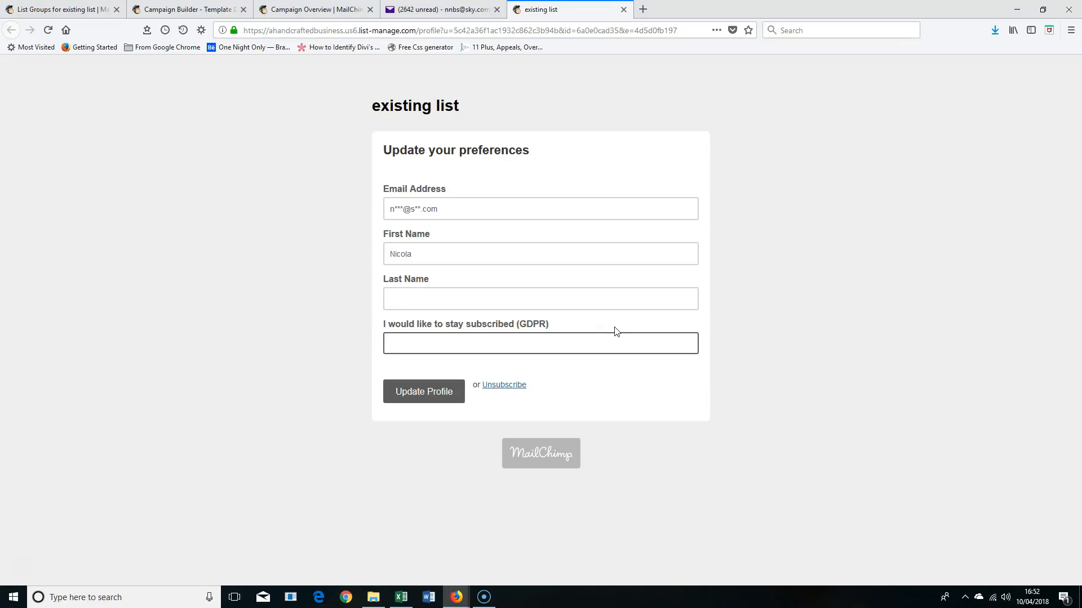
Step: Choose Yes for the "I would like to stay subscribed (GDPR)" preference, and change the answer to No
click(544, 349)
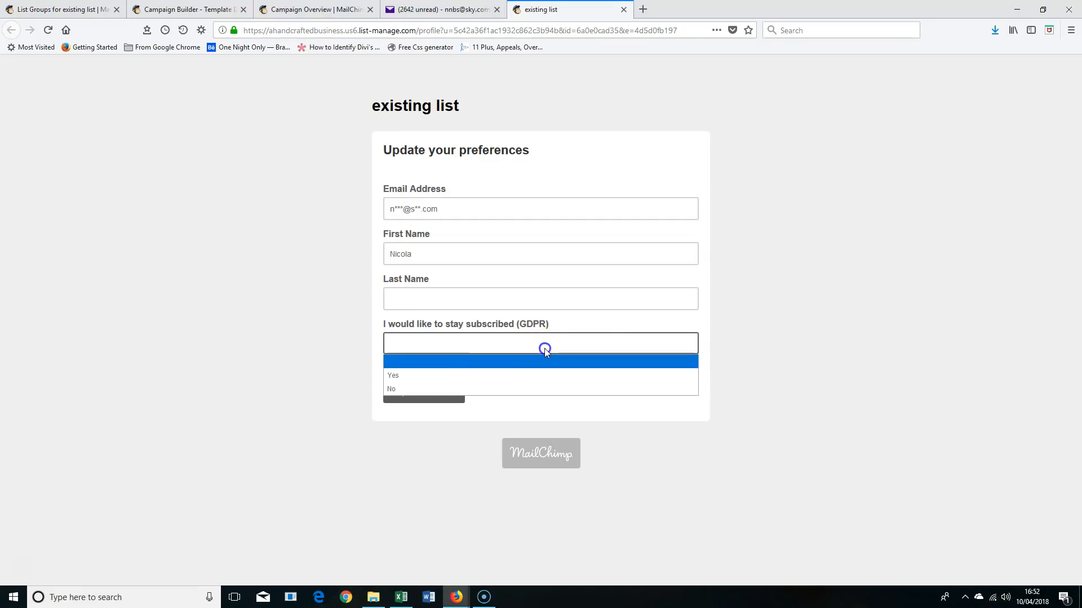
click(461, 376)
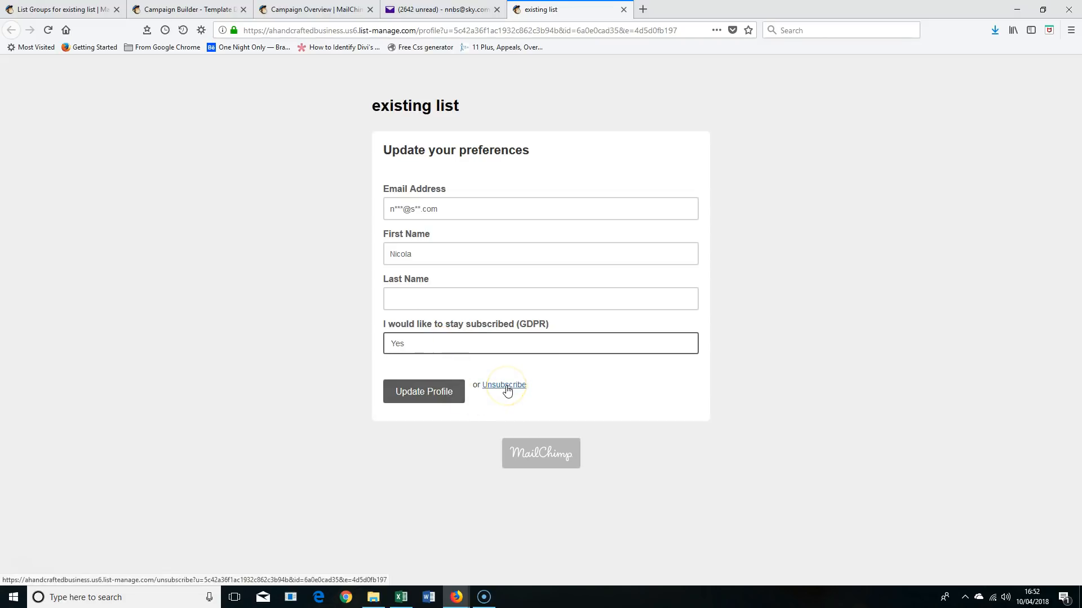
click(474, 352)
click(441, 385)
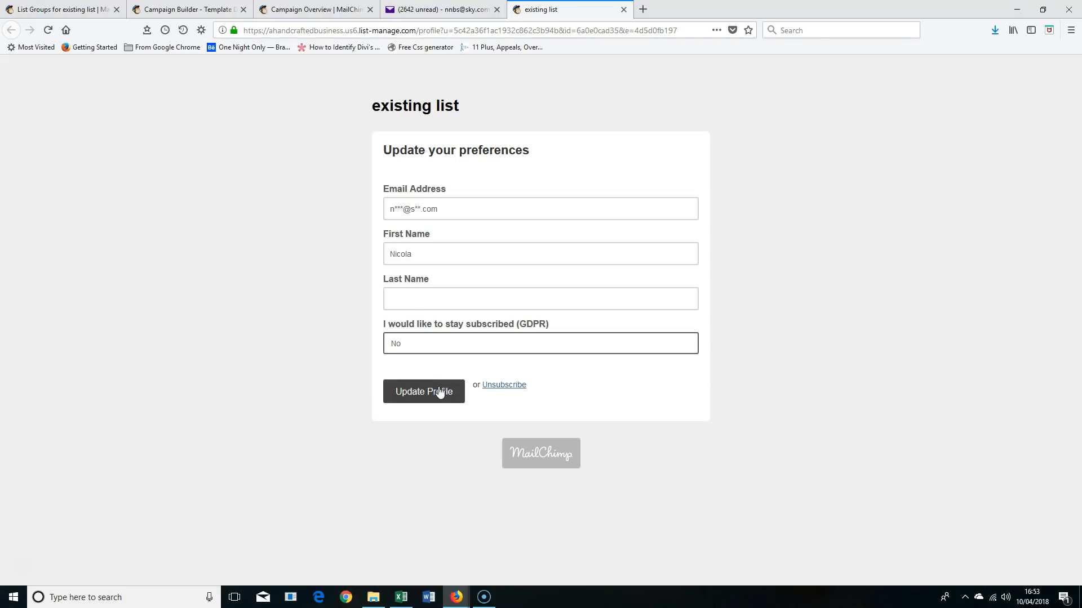
click(430, 342)
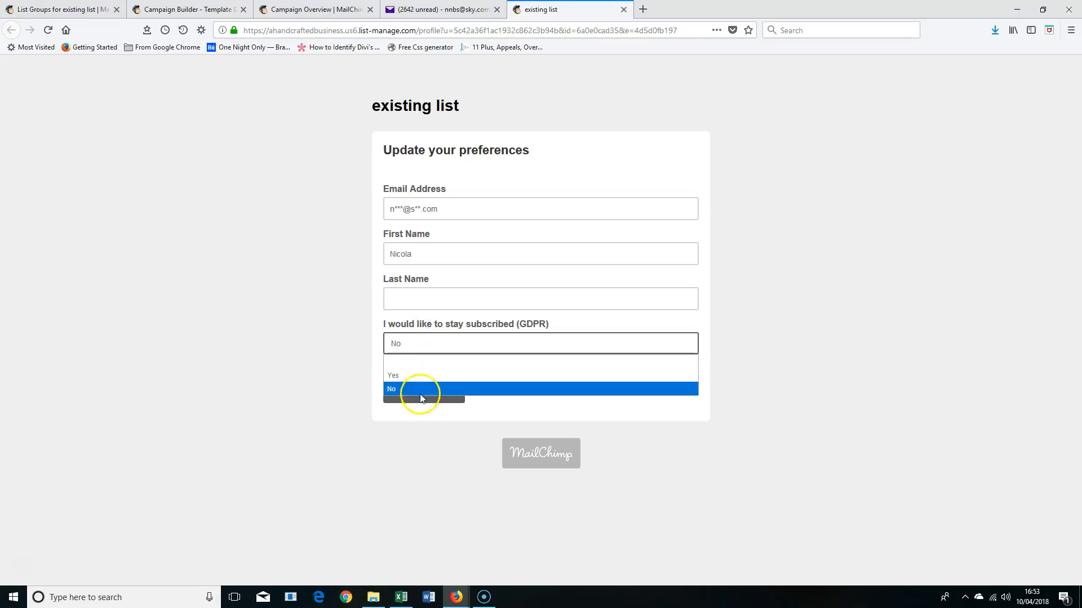
click(260, 335)
Step: Return to the MailChimp list, view the contacts of Existing List, and clear the 'No' segment filter
click(62, 9)
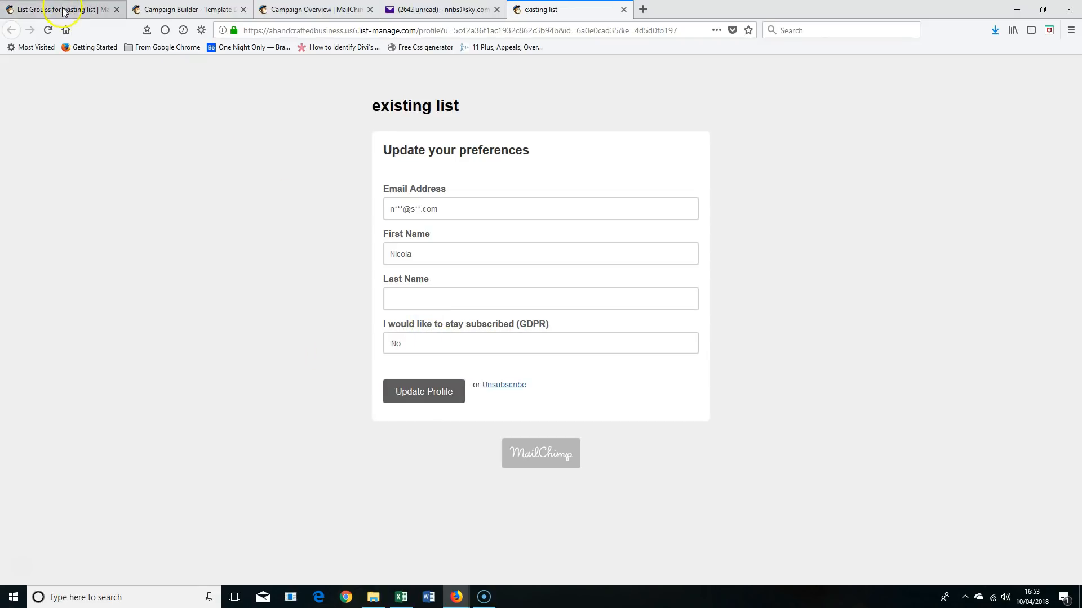
click(264, 201)
click(266, 225)
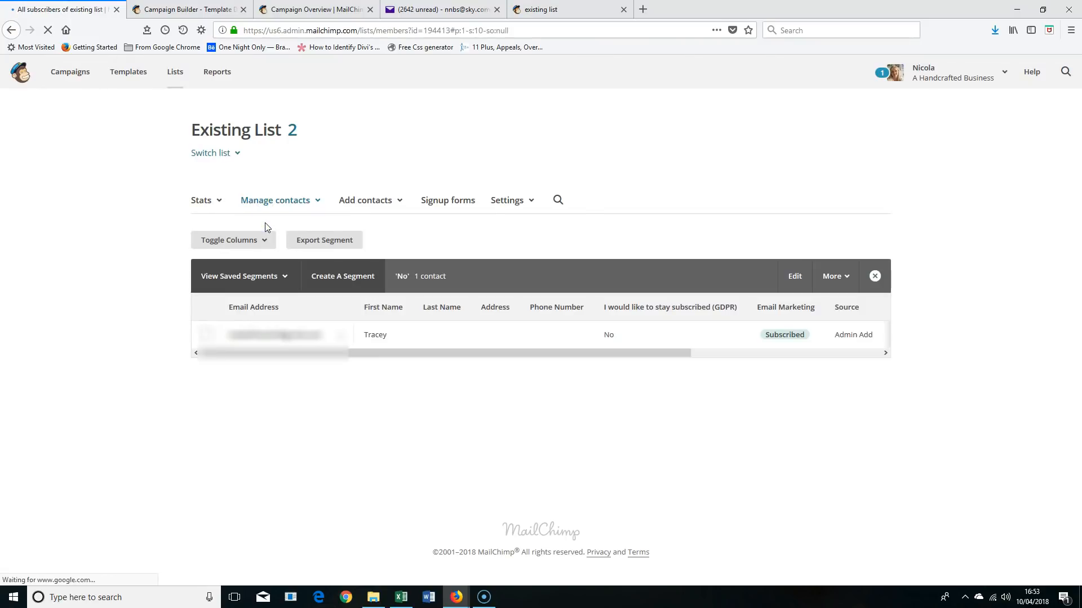
click(875, 275)
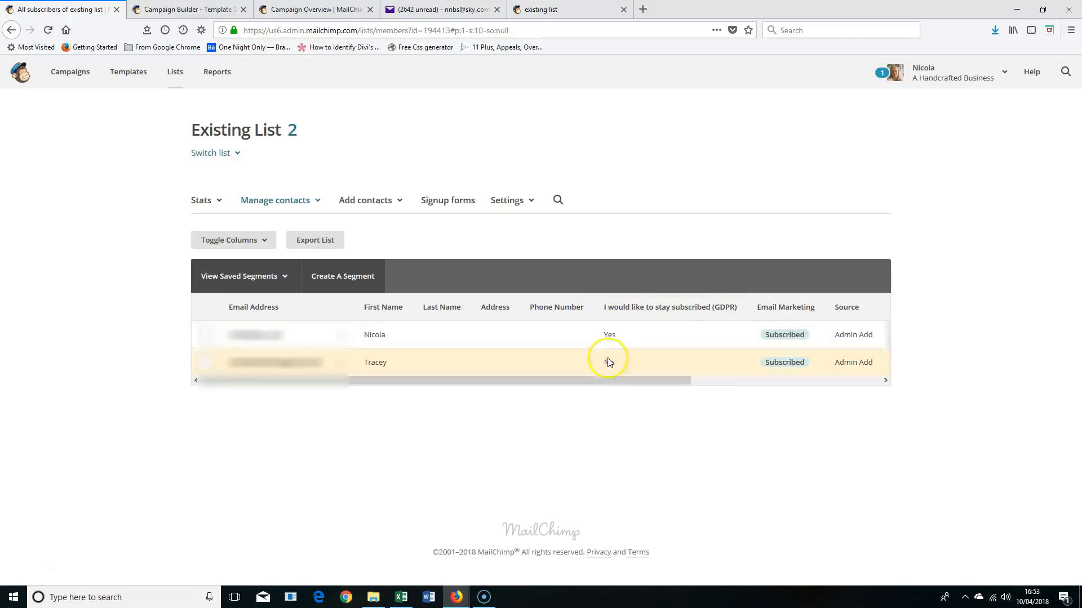
Step: Start a new segment conditioned on the "I would like to stay subscribed (GDPR)" group and close it unsaved
click(349, 278)
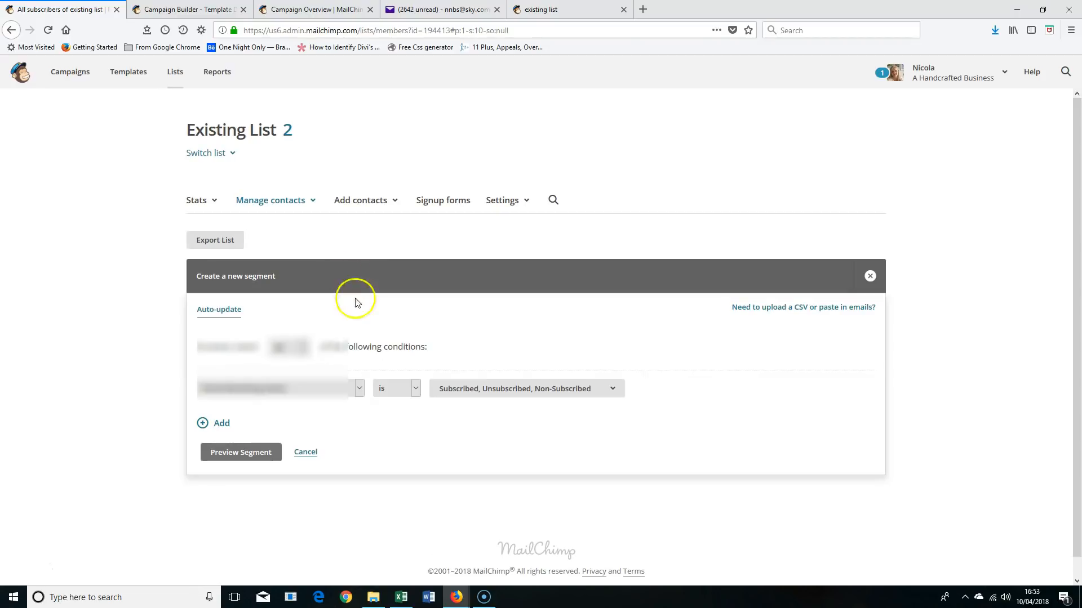
click(359, 389)
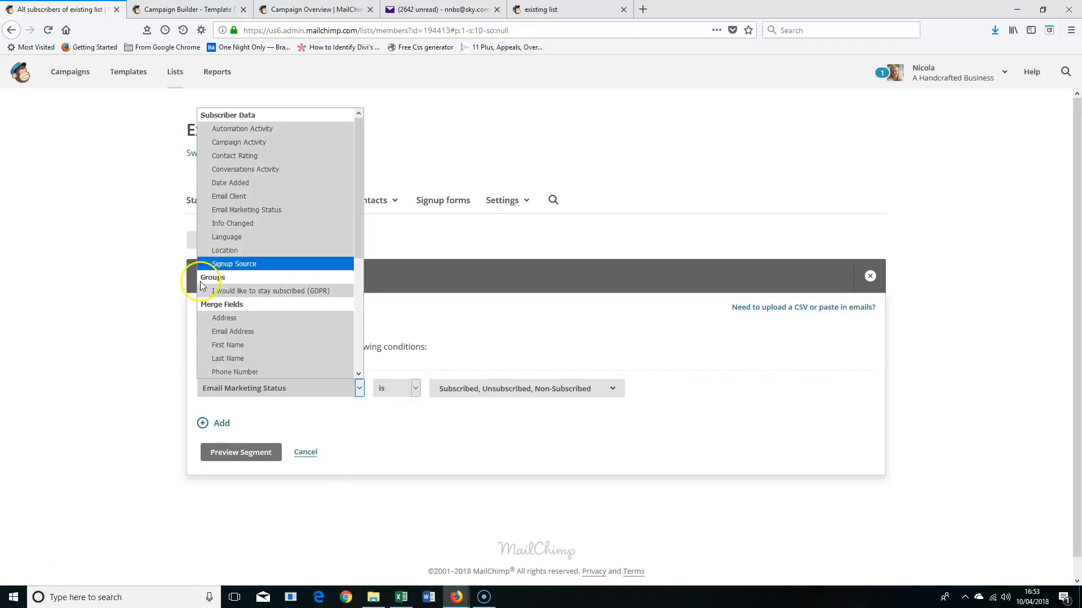
click(304, 291)
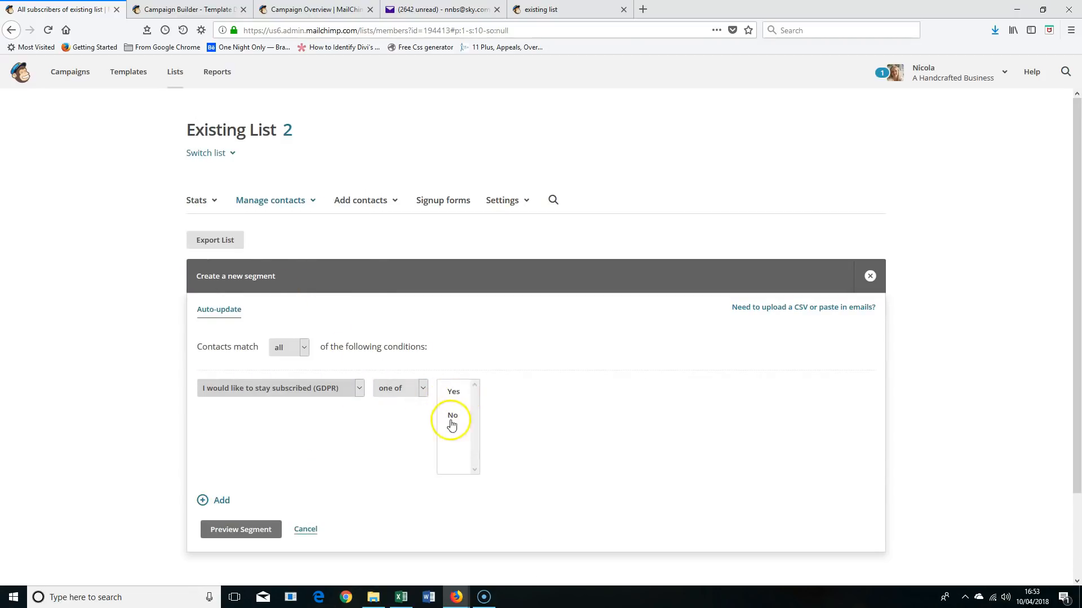
click(359, 389)
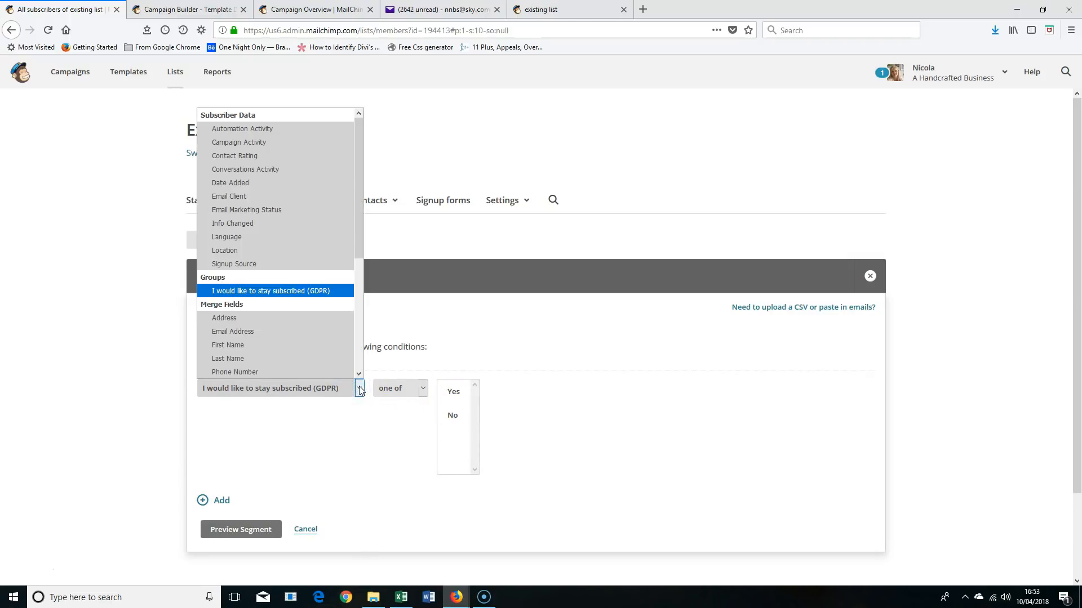
click(359, 389)
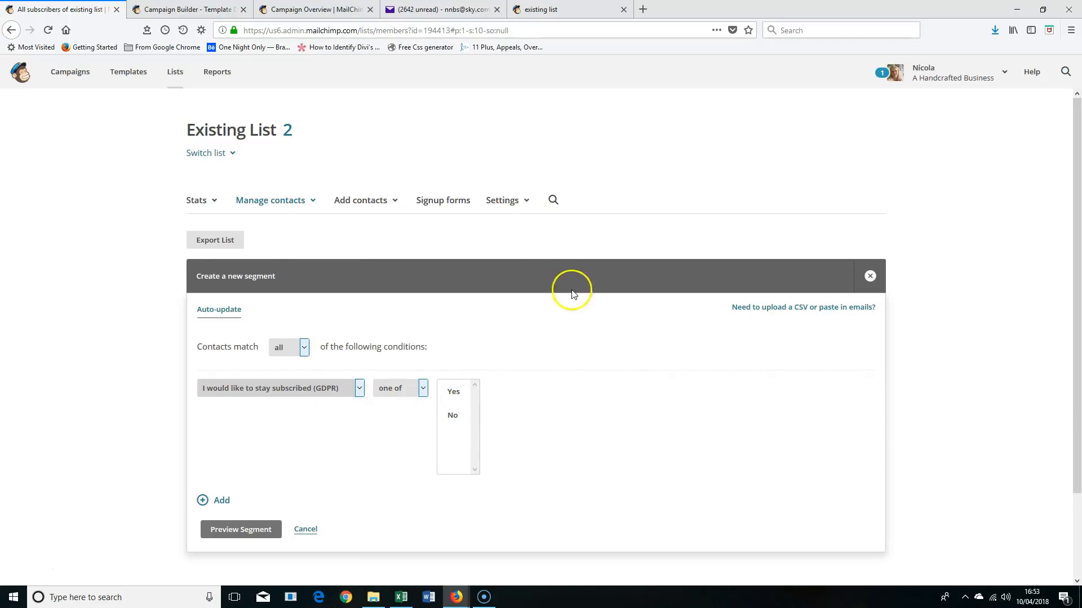
click(870, 276)
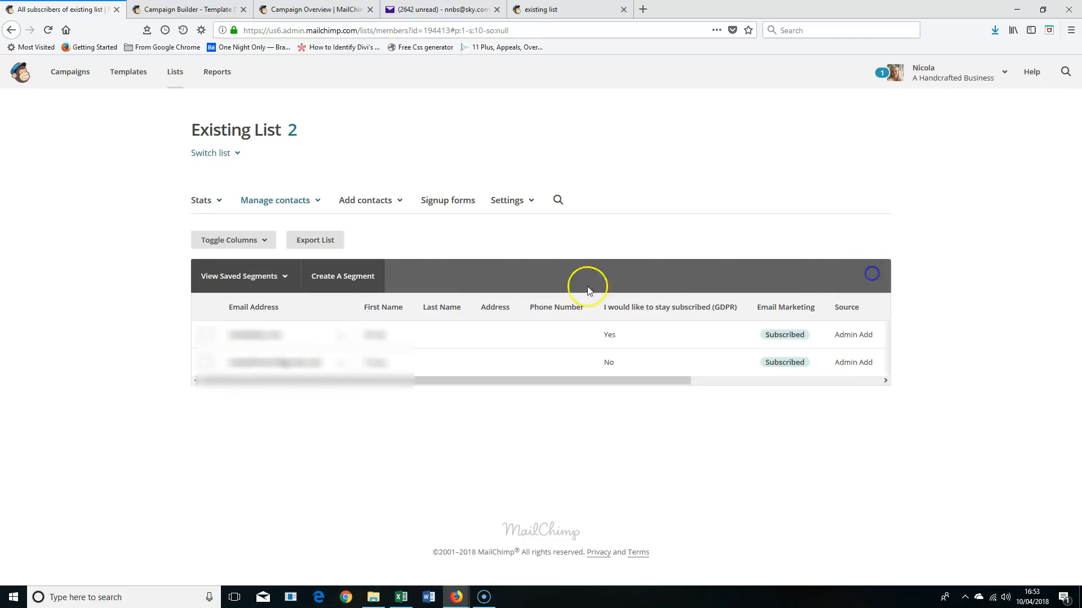
Step: Review the contacts in the saved 'yes' and 'No' segments and return to the full contact list
click(283, 277)
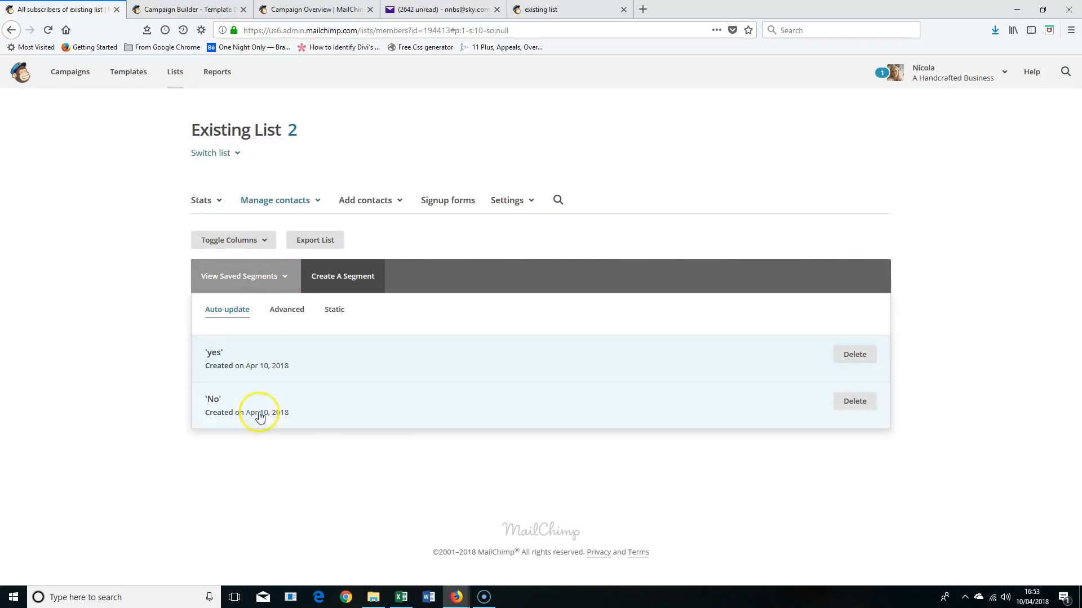
click(264, 361)
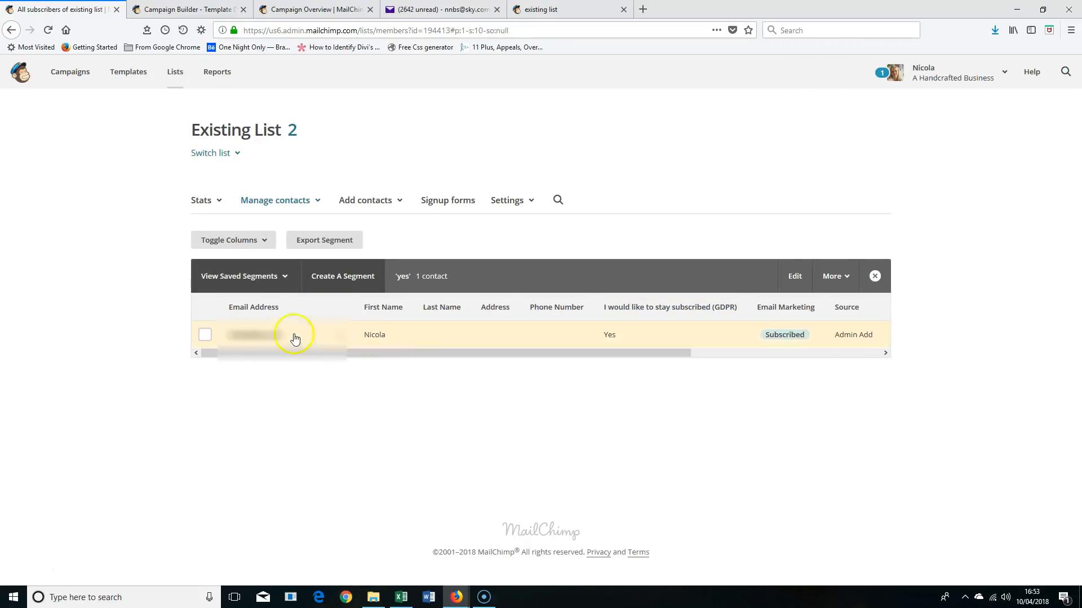
click(263, 277)
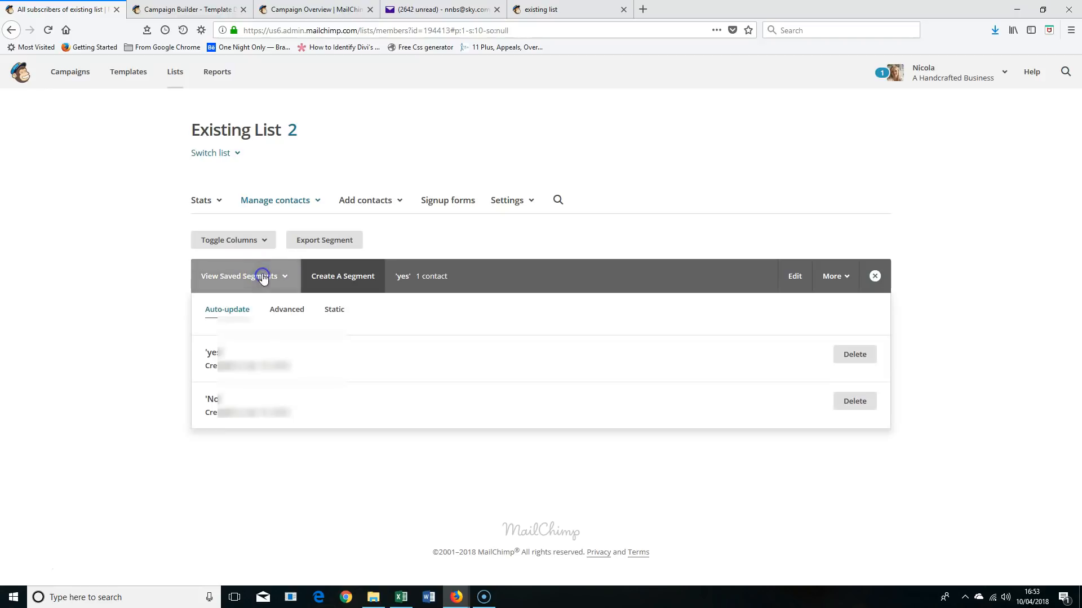
click(265, 399)
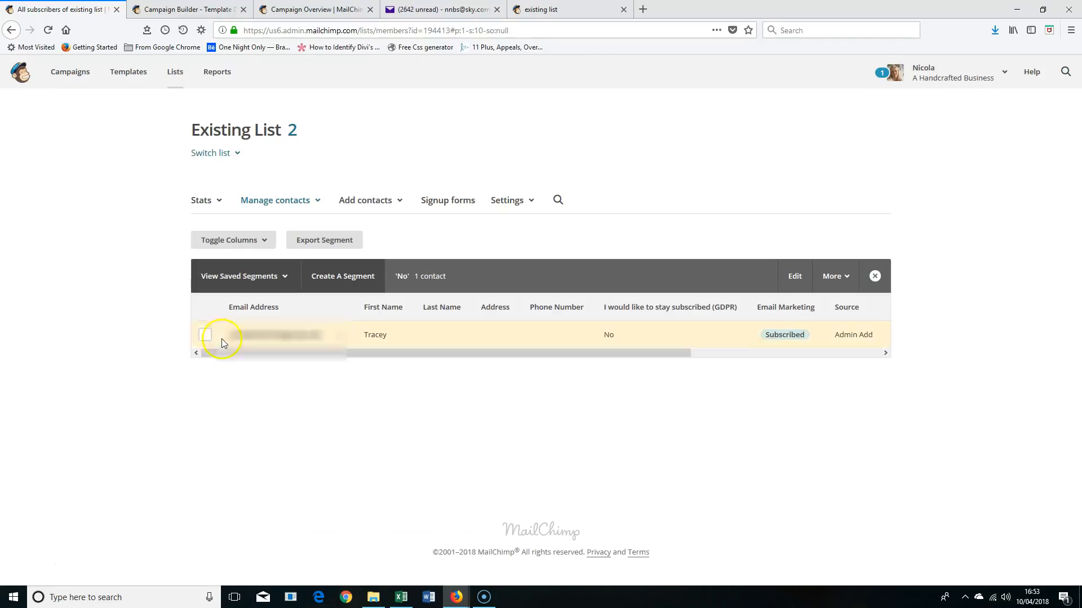
click(205, 334)
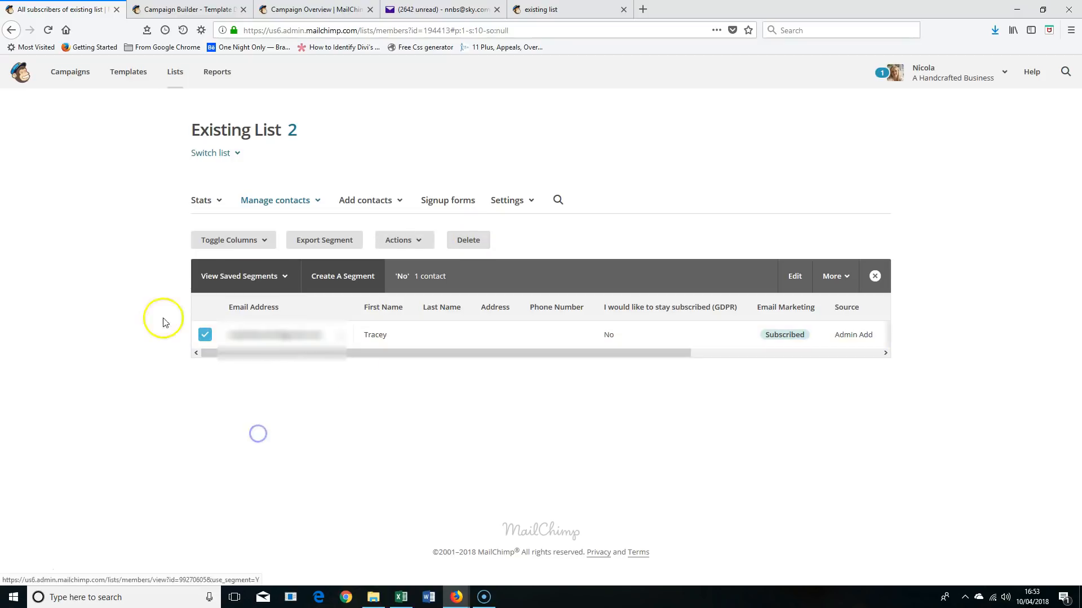
click(205, 336)
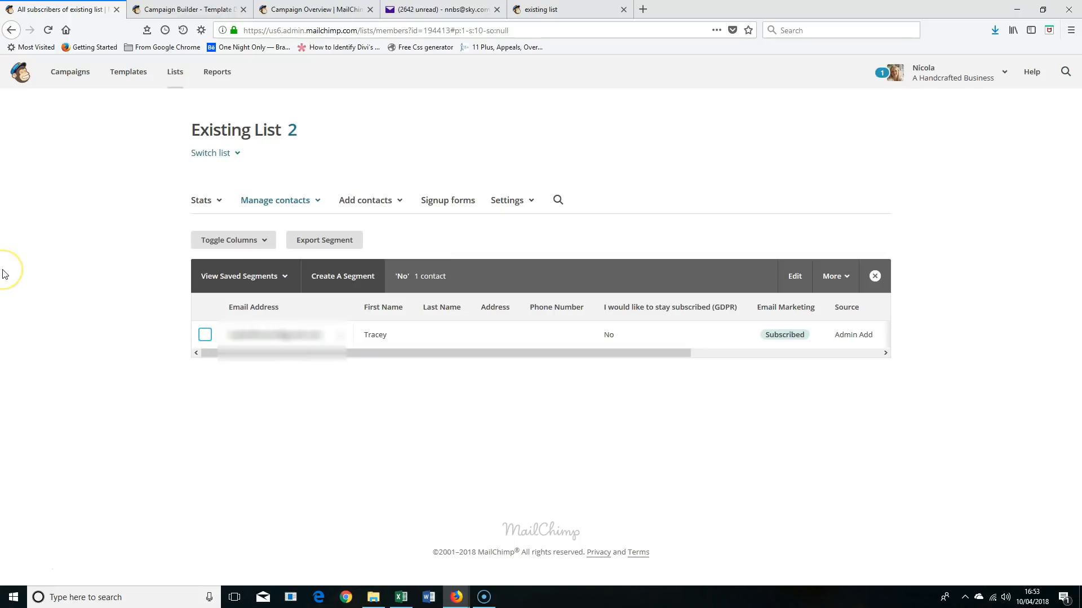
click(874, 277)
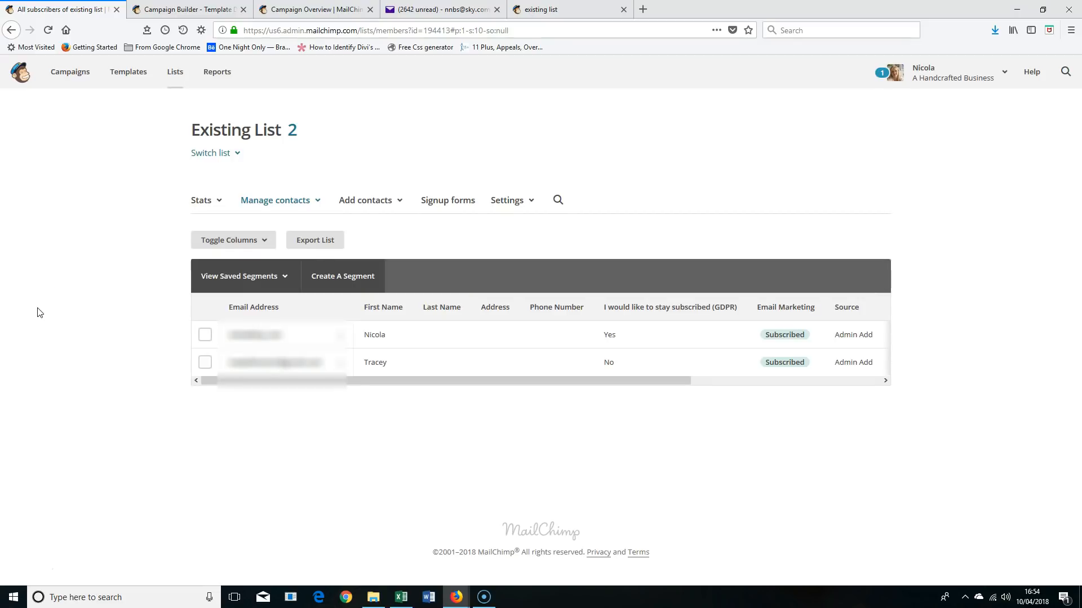
Step: Create a segment with the condition Email Marketing Status is Unsubscribed only, and preview it
click(59, 310)
click(284, 277)
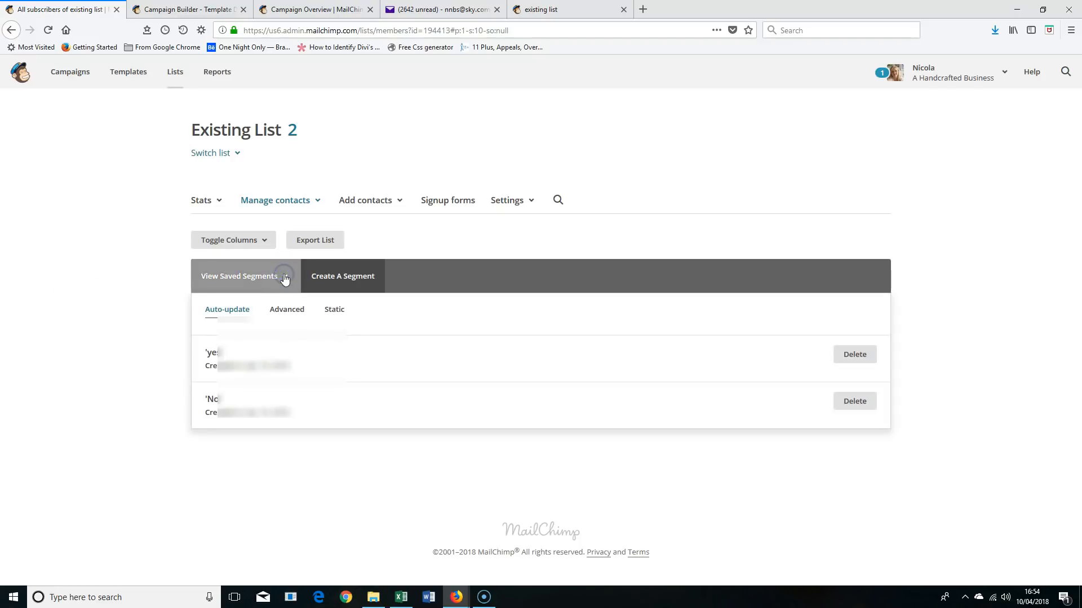
click(285, 277)
click(340, 276)
click(209, 394)
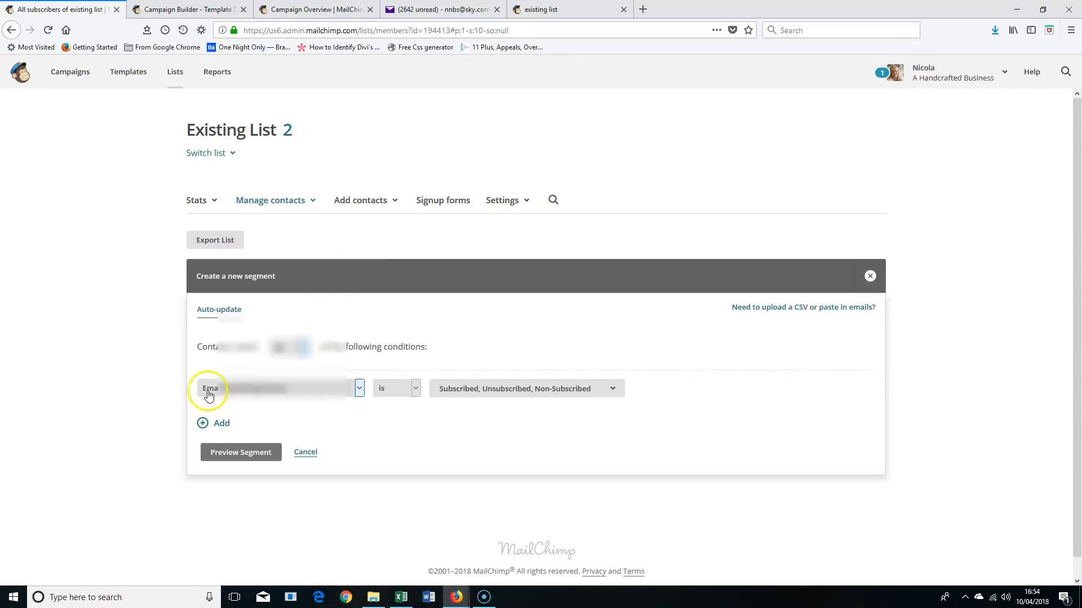
click(460, 389)
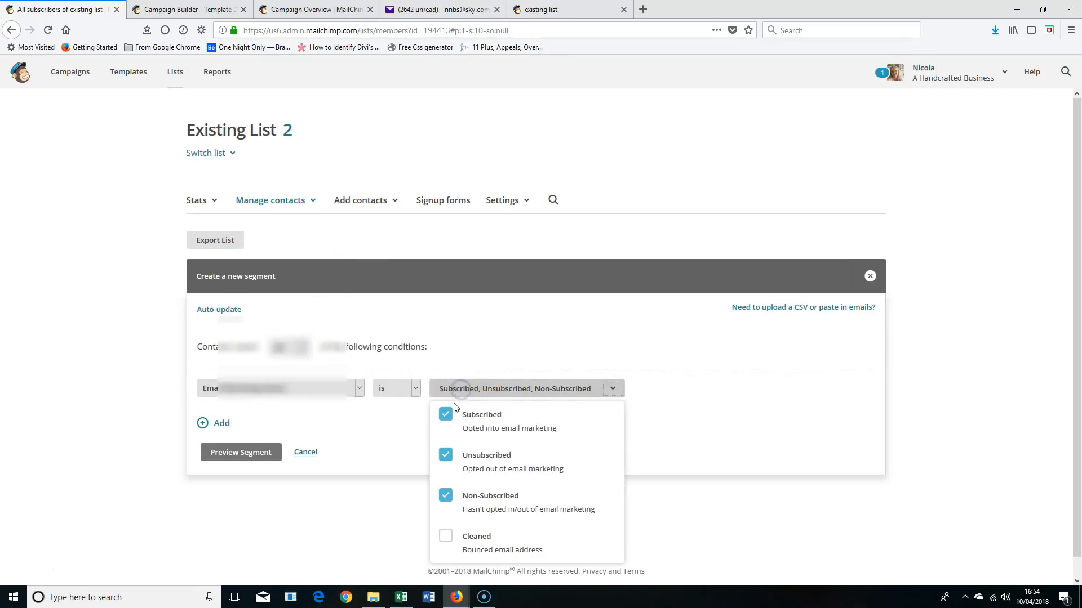
click(446, 414)
click(446, 496)
click(748, 441)
click(241, 451)
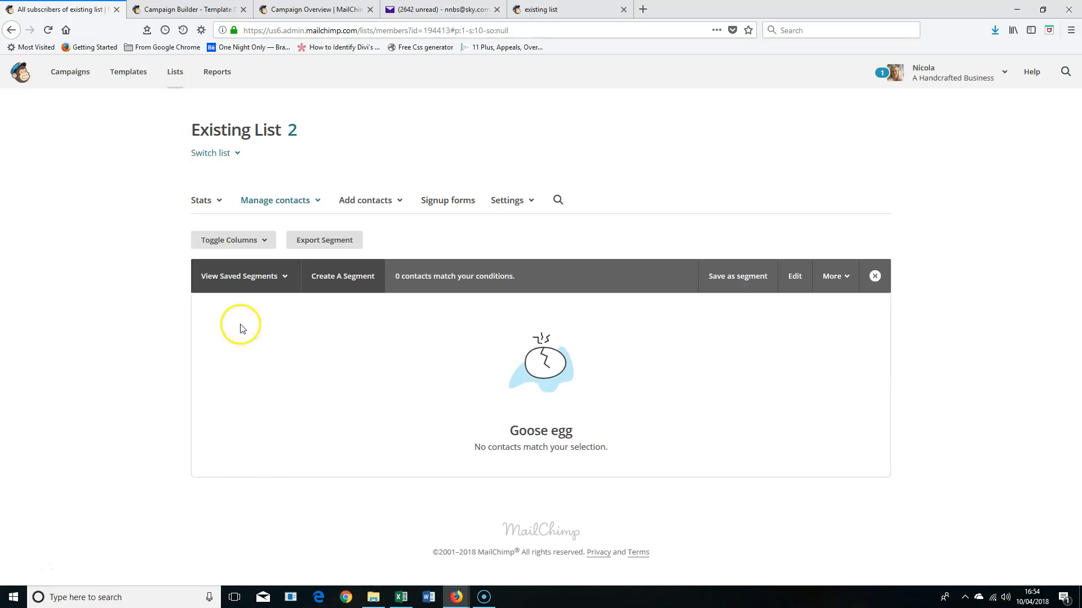
Step: Save the previewed segment under the name "Unsubscribes" and open it from the saved segments
click(728, 278)
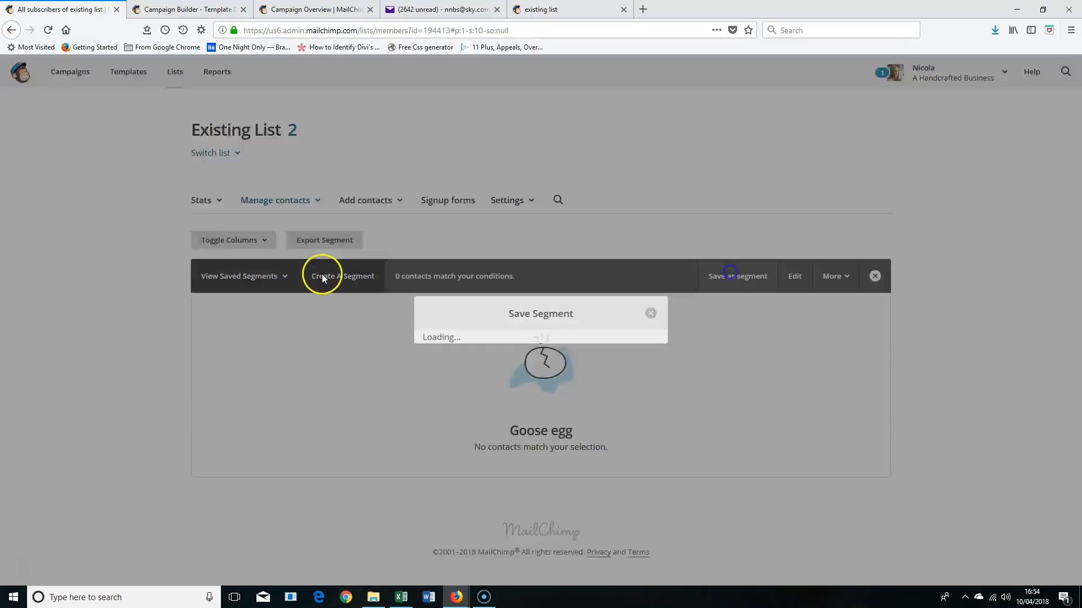
text(Unsubscribes)
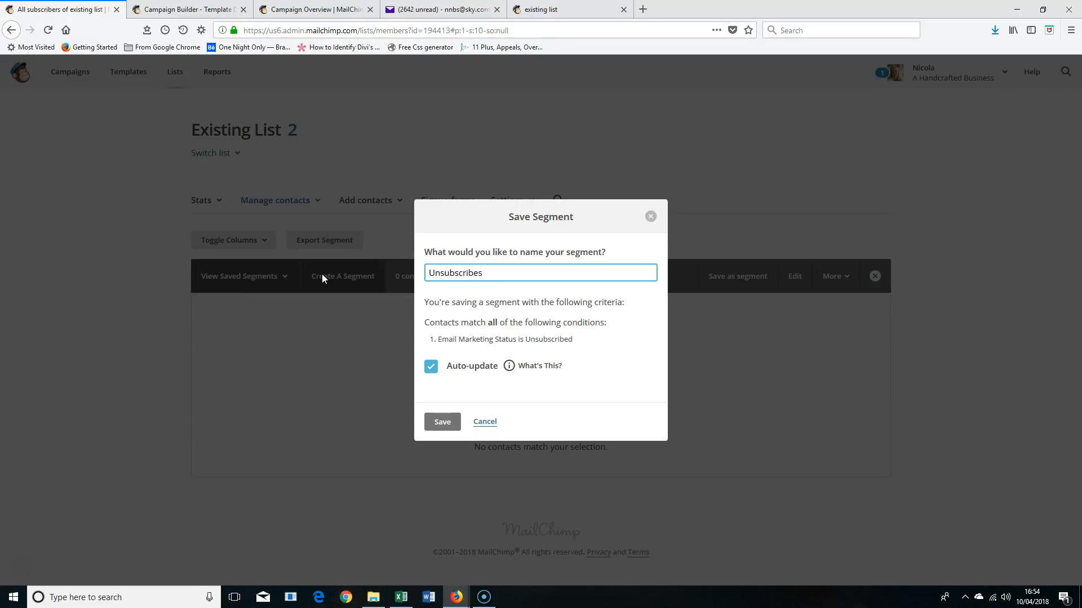
click(444, 426)
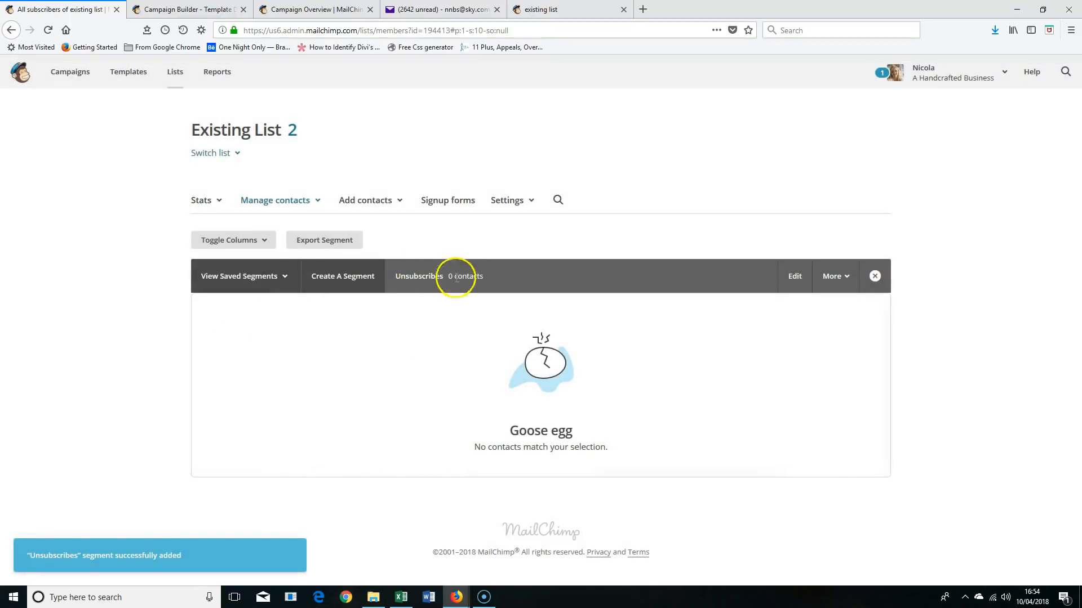
click(284, 277)
click(270, 356)
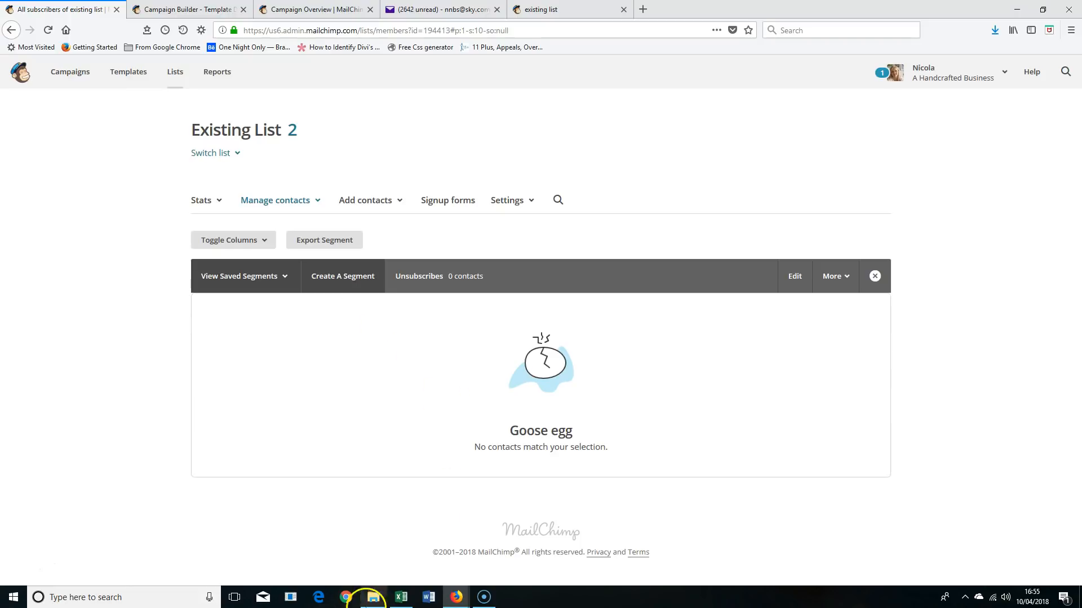
Step: Switch to the exported subscribed members workbook in Excel and examine the Yes/No answers in the GDPR column
mouse_move(401, 602)
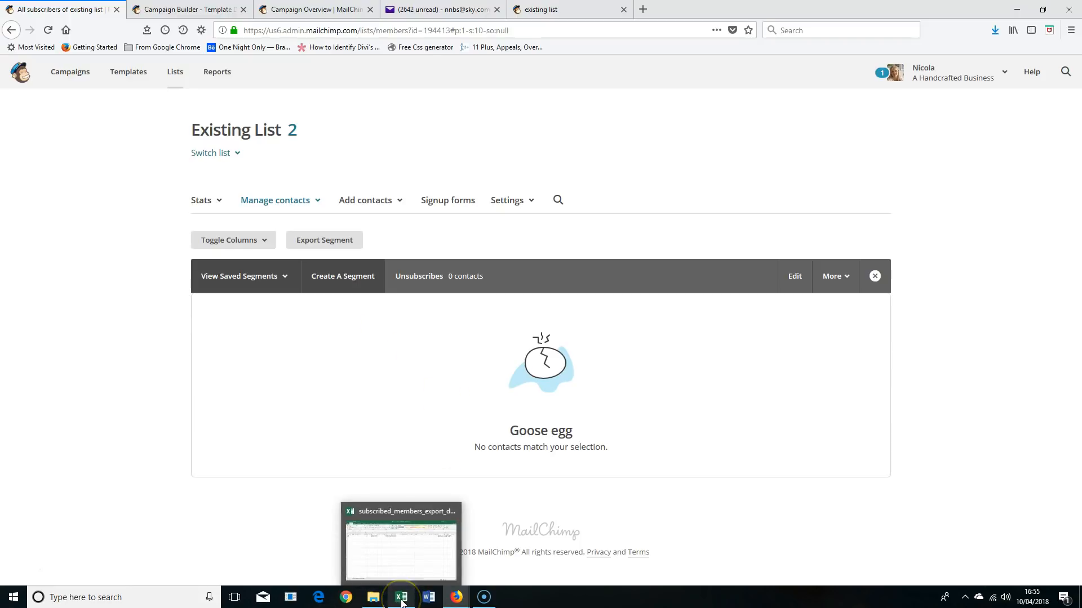
click(410, 558)
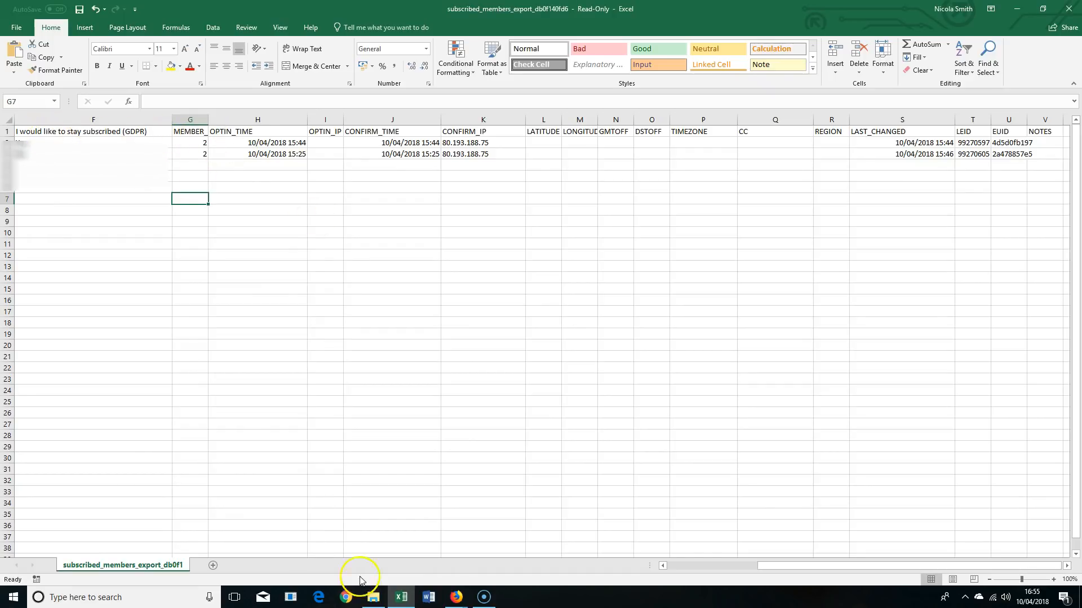
drag(780, 565, 678, 569)
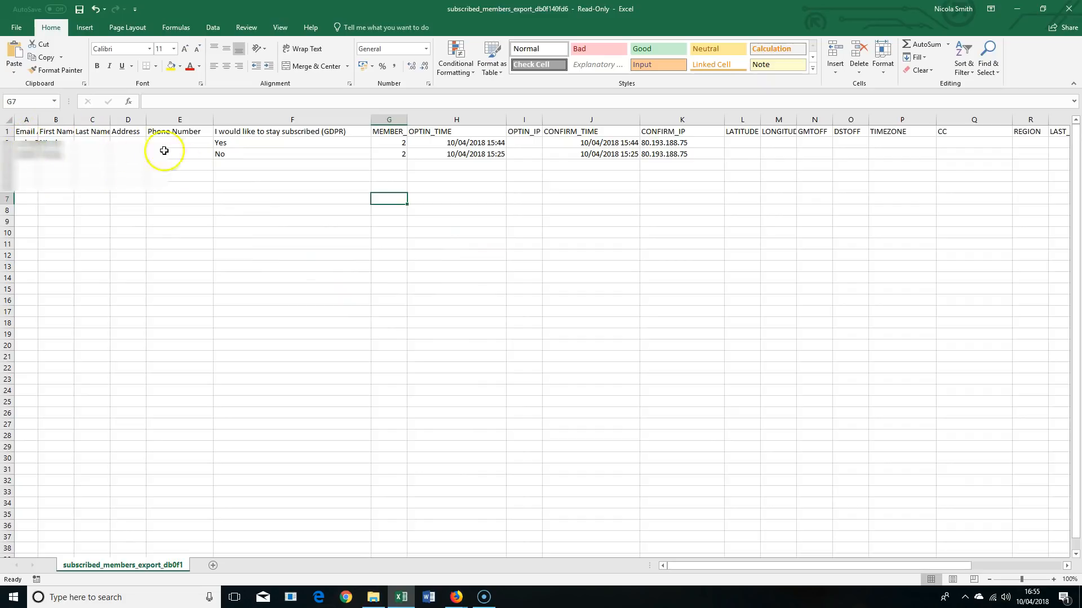
click(239, 132)
click(254, 144)
click(249, 155)
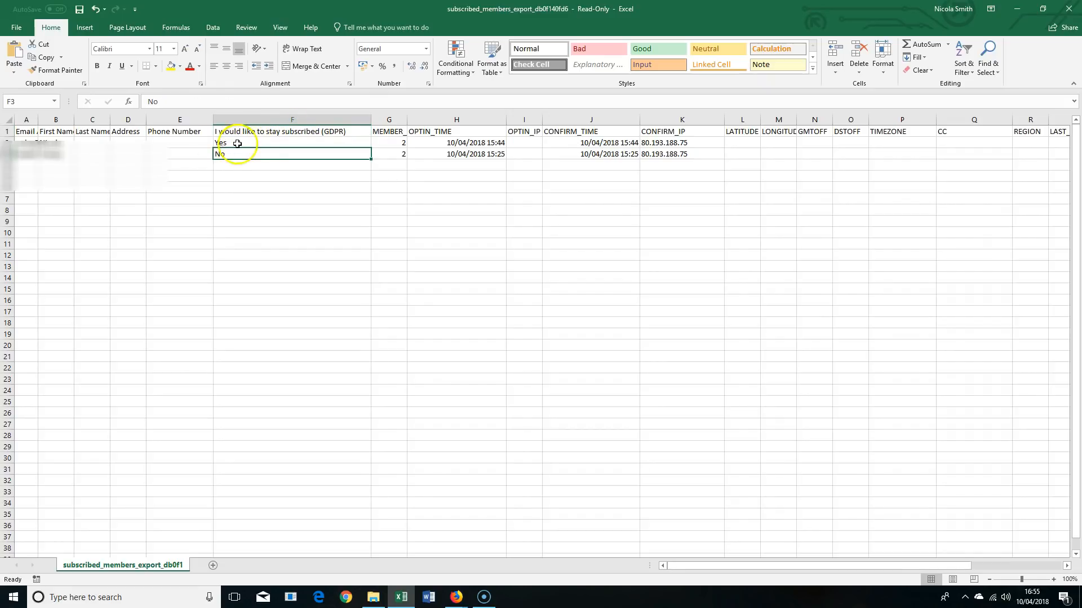
Step: Examine the OPTIN_TIME and CONFIRM_TIME entries of both exported subscribers
drag(727, 566, 796, 570)
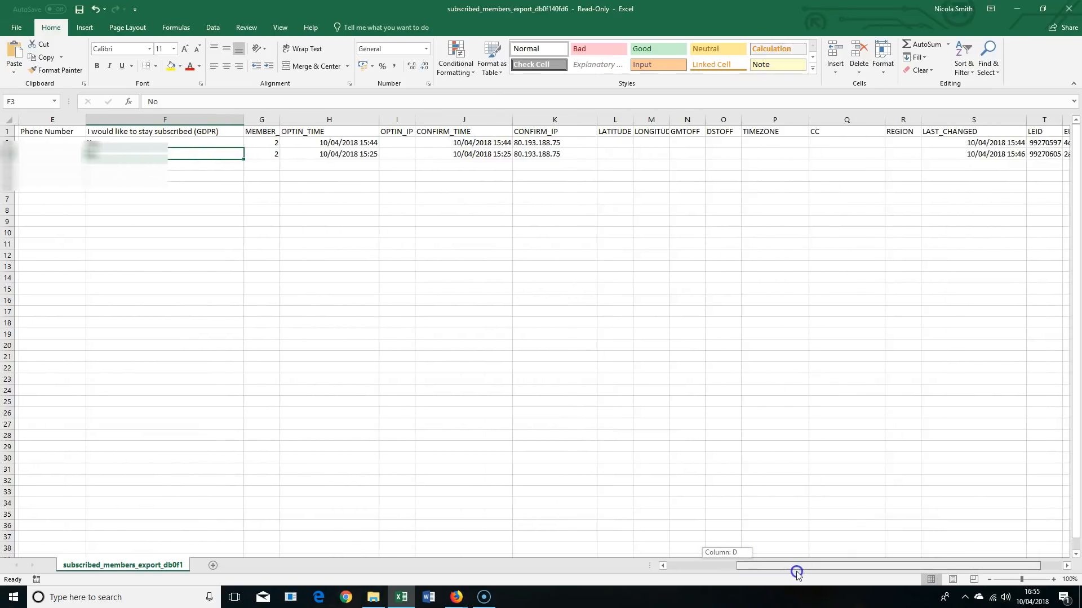
click(346, 145)
click(343, 161)
click(293, 156)
click(300, 145)
click(344, 206)
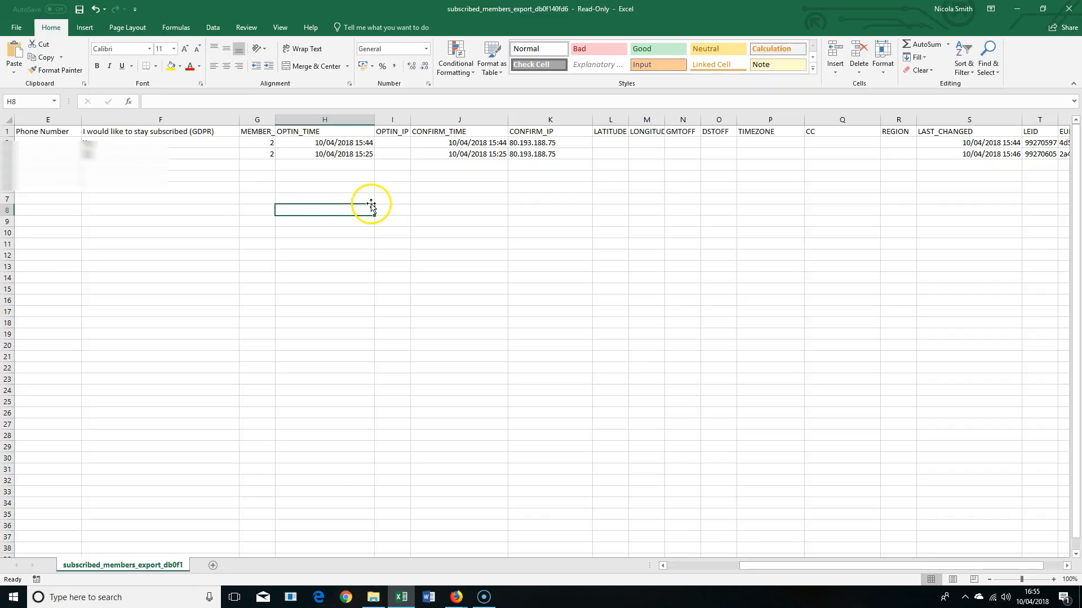
click(491, 143)
click(488, 155)
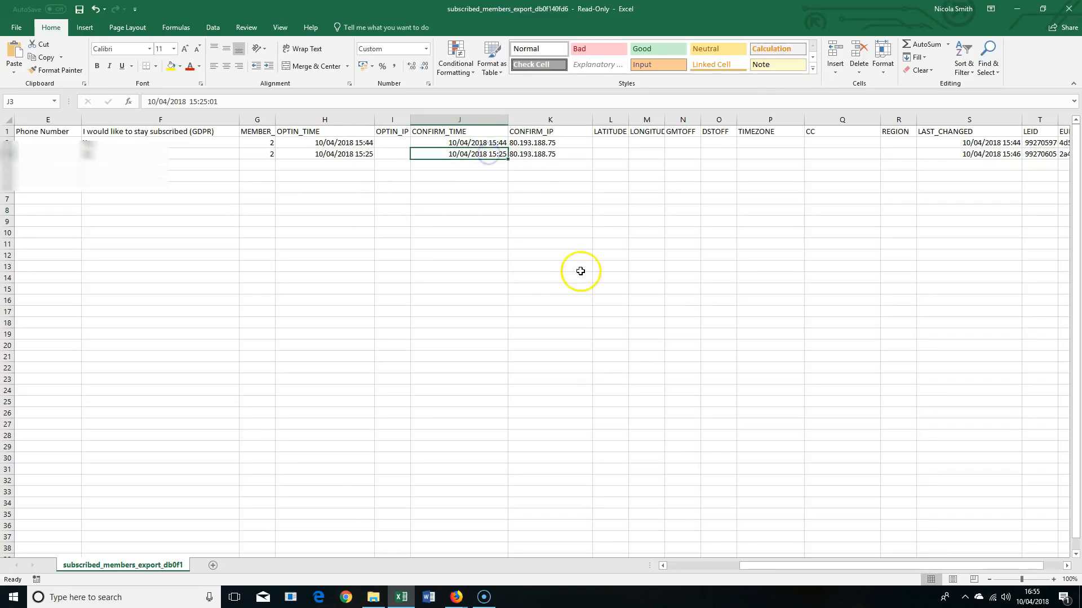
Step: Switch to the MailChimp list in Firefox and close the Unsubscribes segment to show all contacts
drag(879, 566, 690, 565)
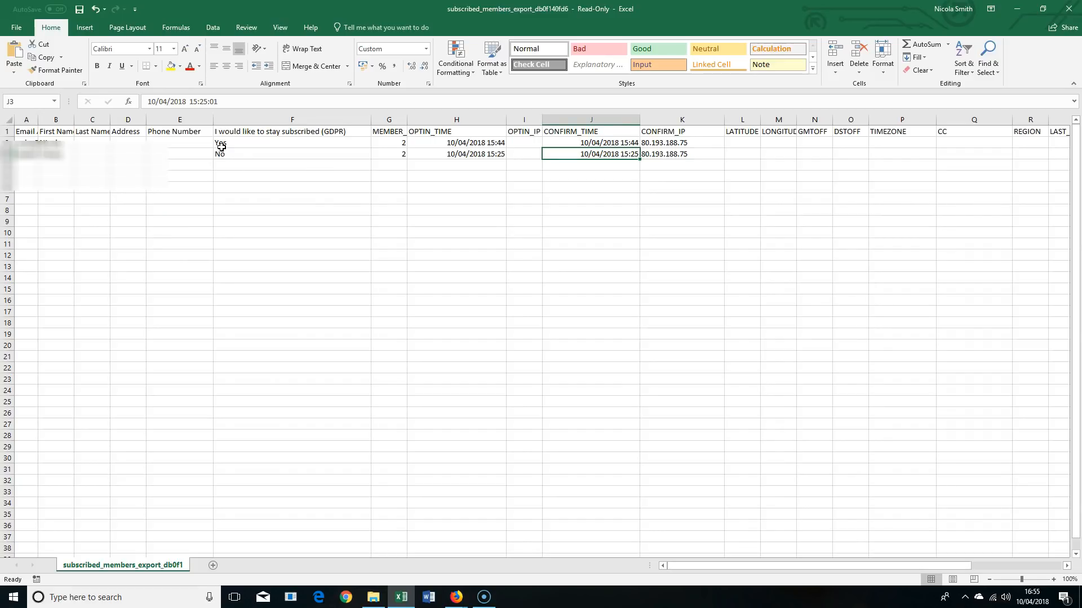
click(456, 597)
click(419, 558)
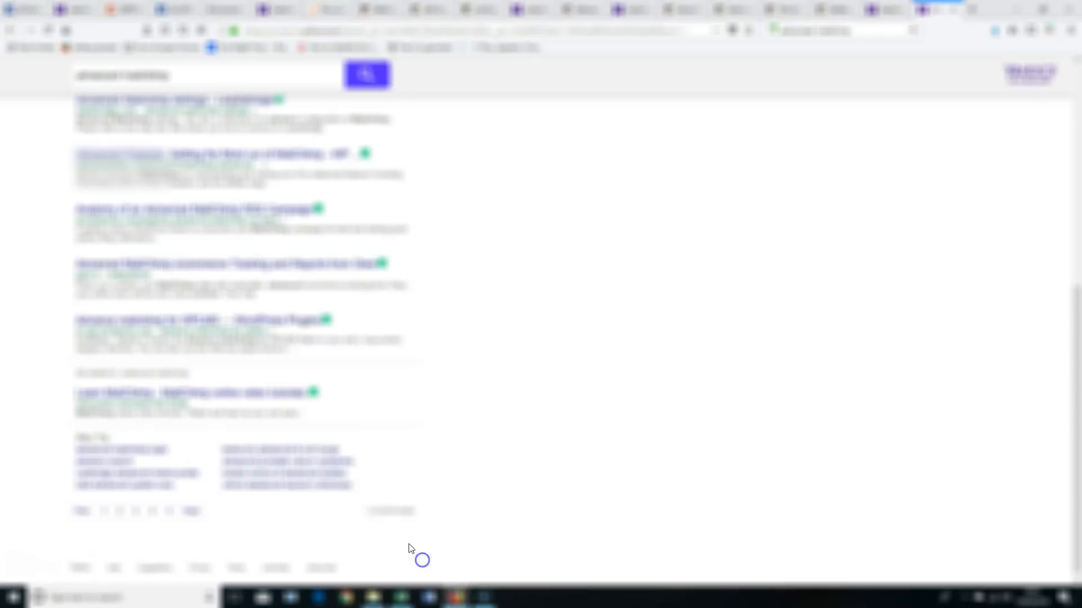
mouse_move(459, 596)
click(500, 558)
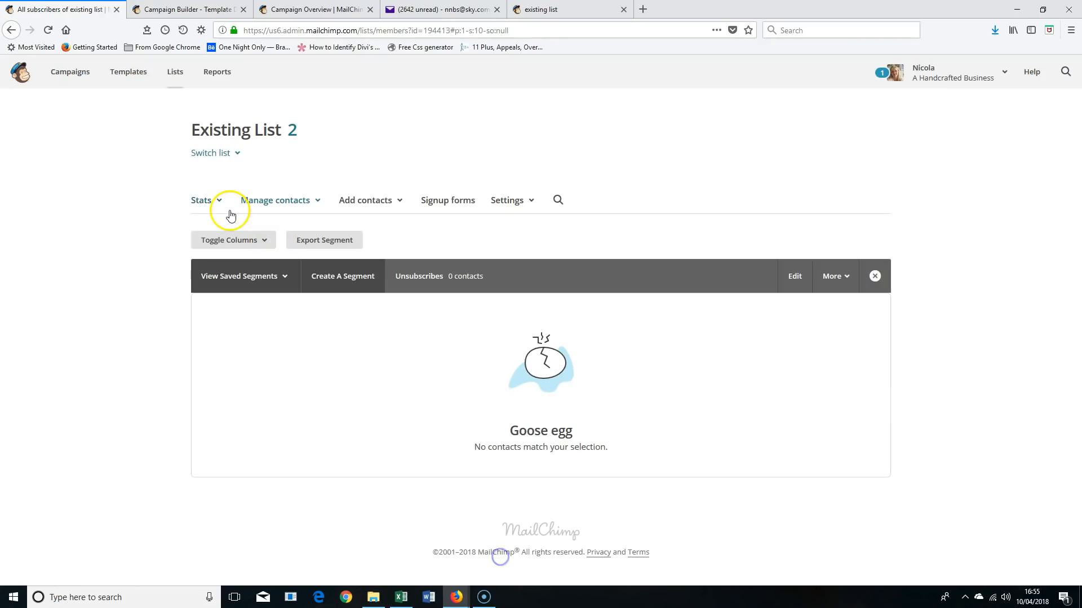
click(879, 276)
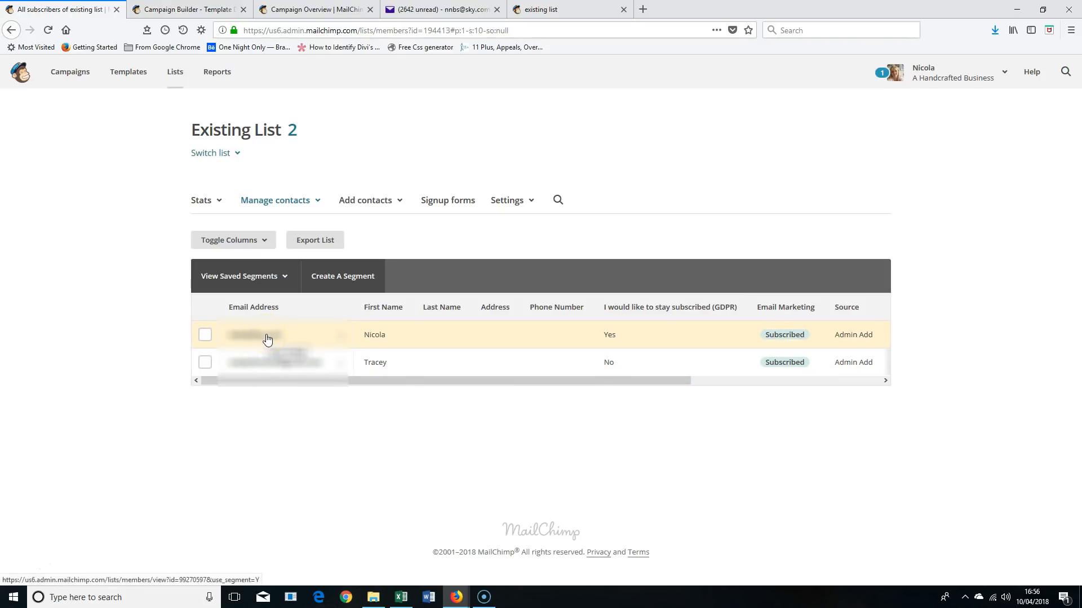
Step: Switch to the exported members workbook in Excel and examine the CONFIRM_IP entries of both subscribers
click(401, 596)
click(331, 361)
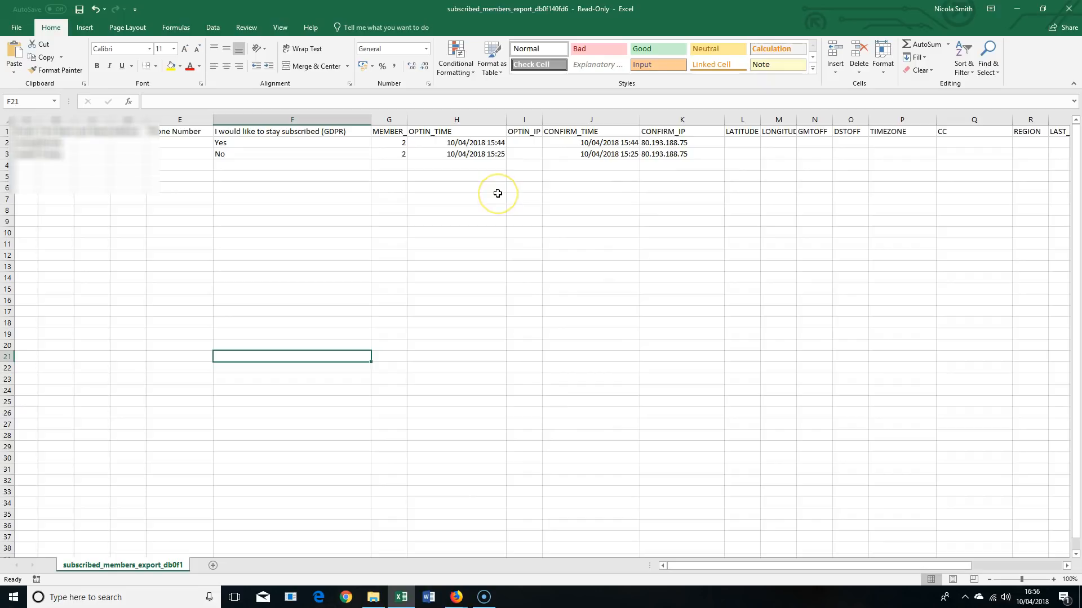
click(655, 144)
click(662, 154)
click(665, 145)
click(669, 162)
click(679, 154)
click(675, 144)
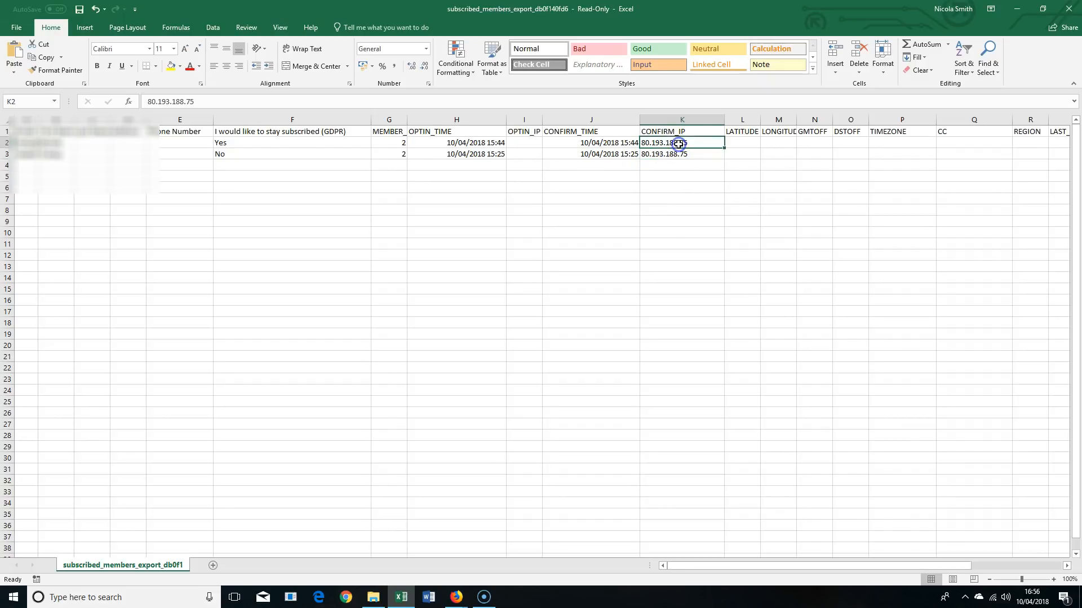
click(662, 147)
click(675, 154)
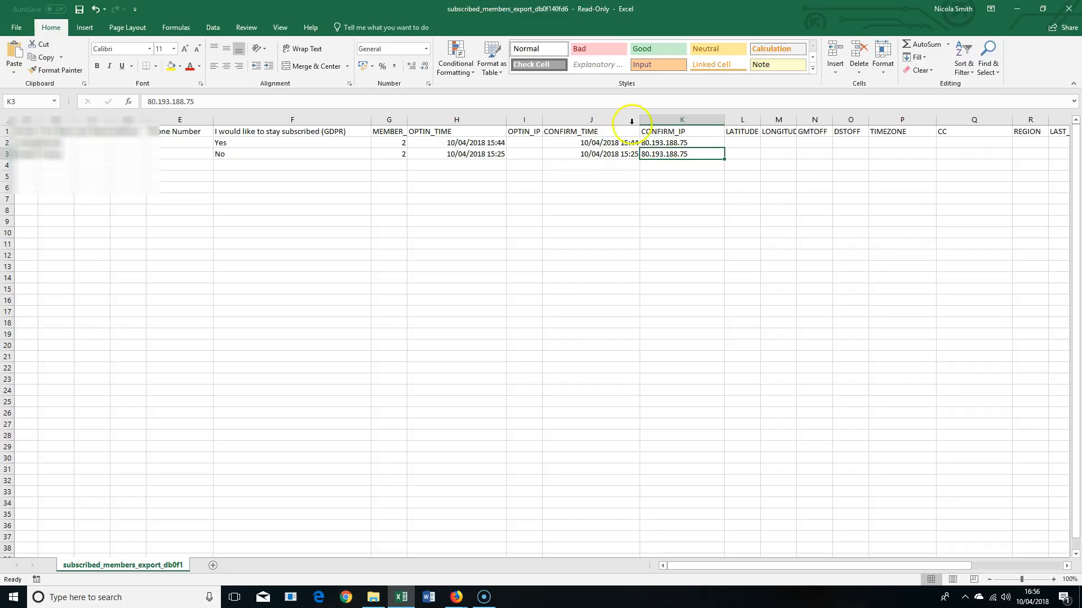
Step: Switch to MailChimp in Firefox and open the profile of the contact who answered No, reviewing its details and groups
mouse_move(456, 597)
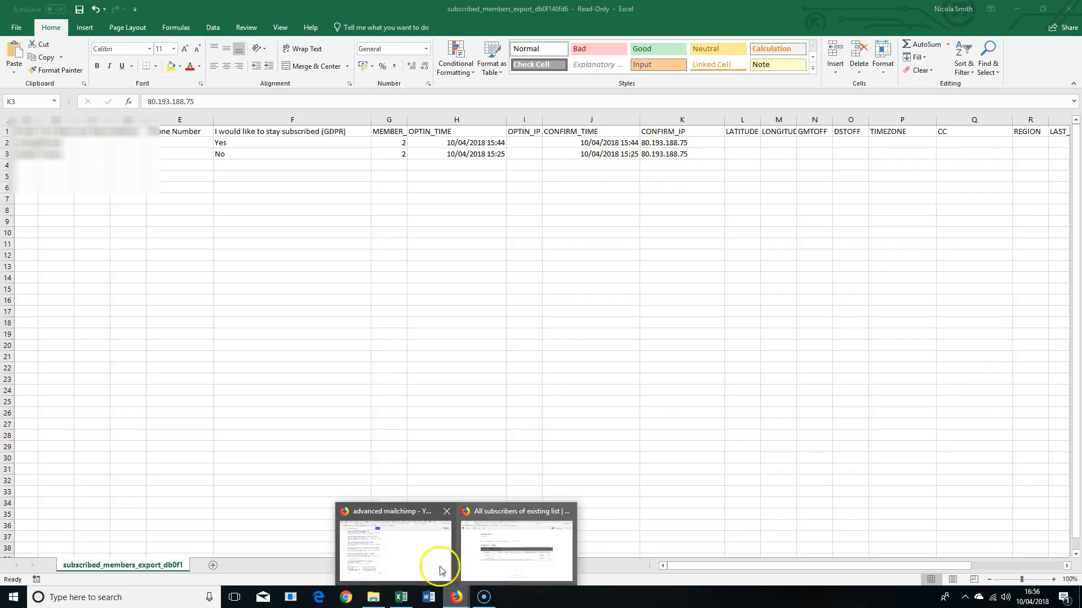
click(505, 570)
click(289, 366)
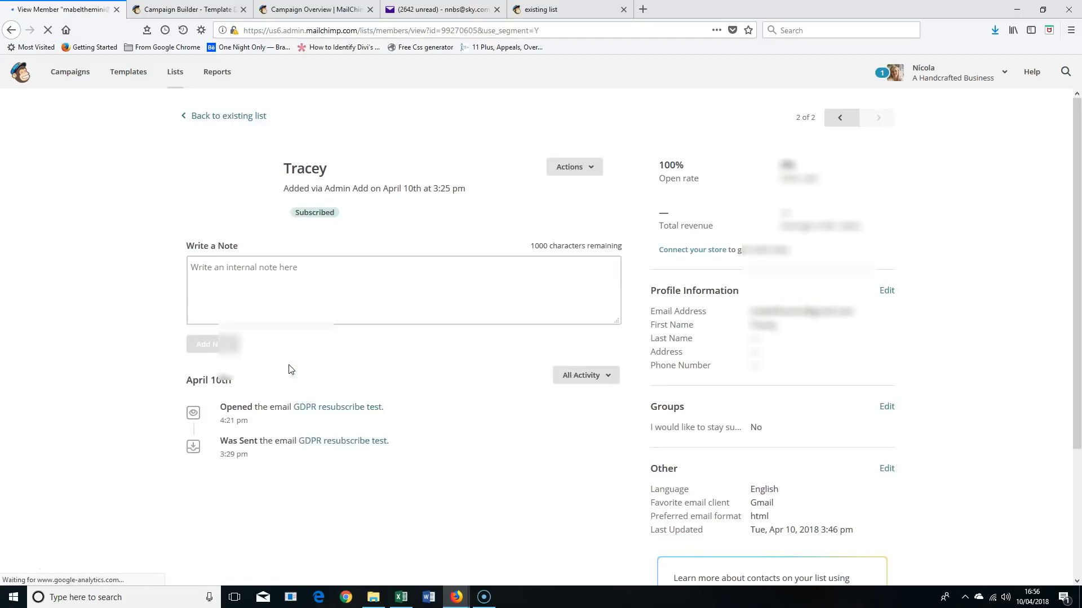
scroll(441, 210, down, 3)
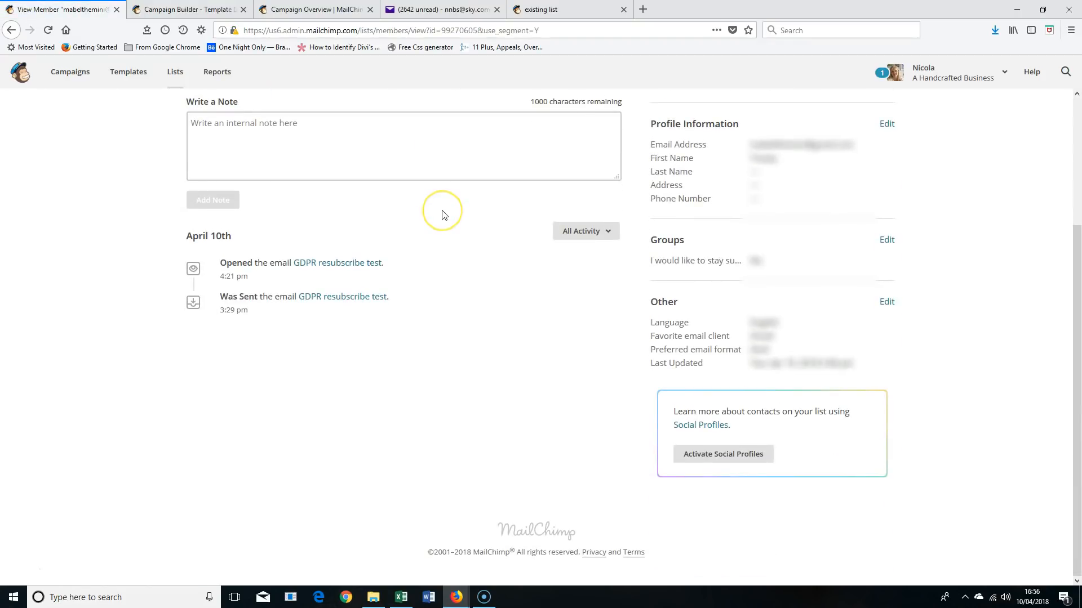
scroll(443, 212, up, 3)
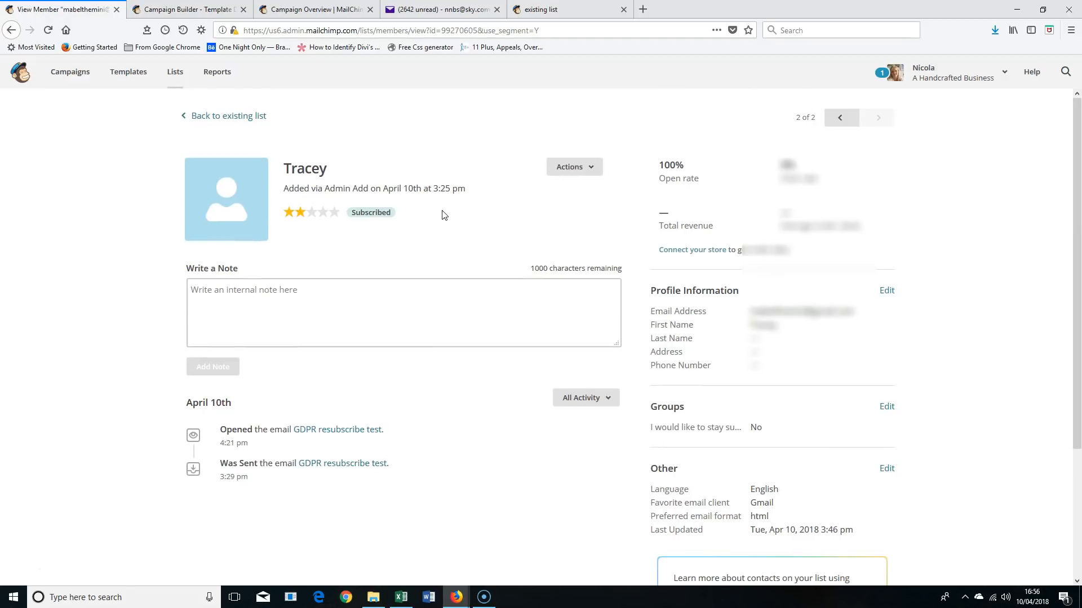
scroll(901, 305, down, 3)
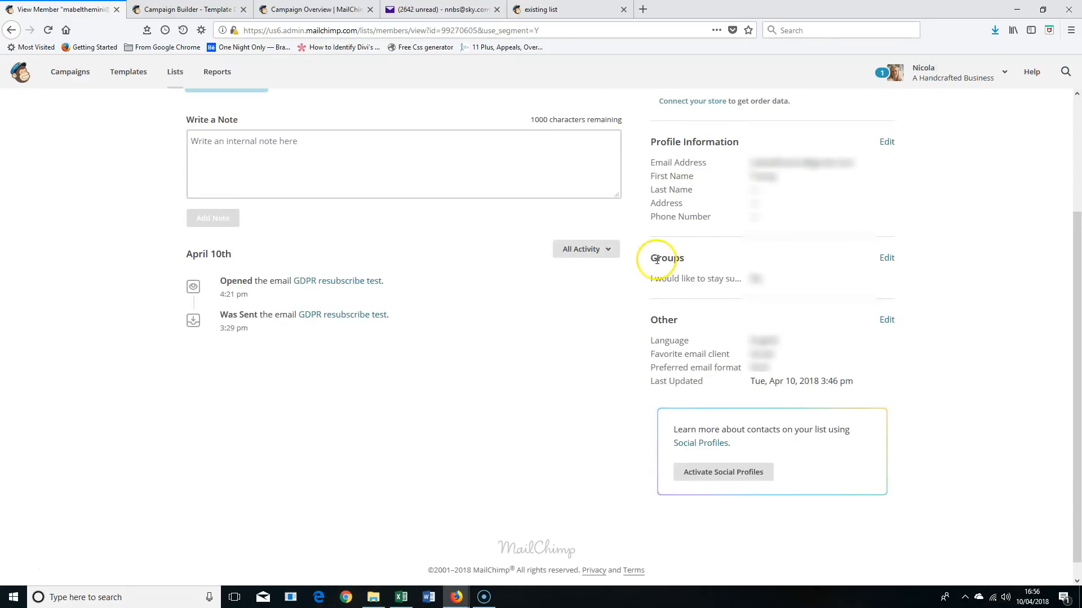
Step: Set the contact's stay-subscribed (GDPR) group to Yes and save the group change
click(886, 258)
click(521, 310)
click(490, 340)
click(442, 399)
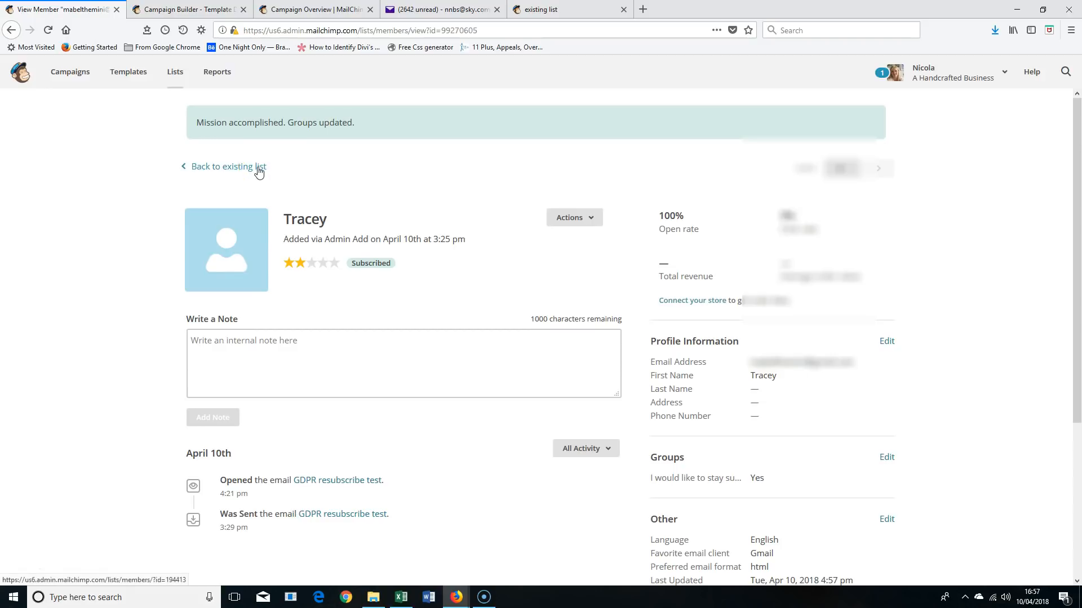
Step: Check the edited contact's GDPR answer in the list and profile, and switch to the exported workbook in Excel
click(259, 168)
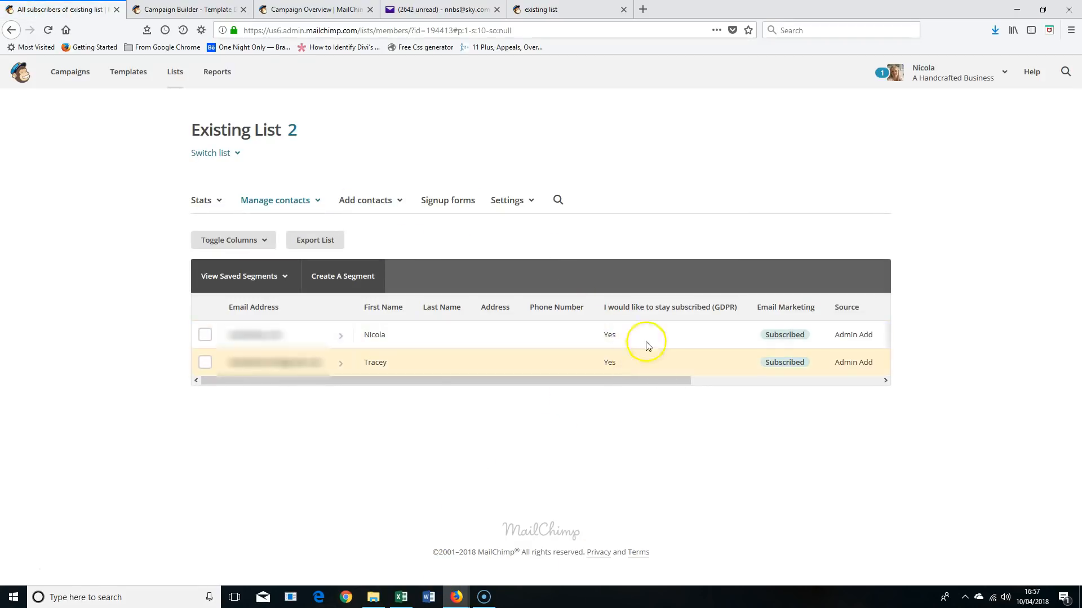
click(270, 364)
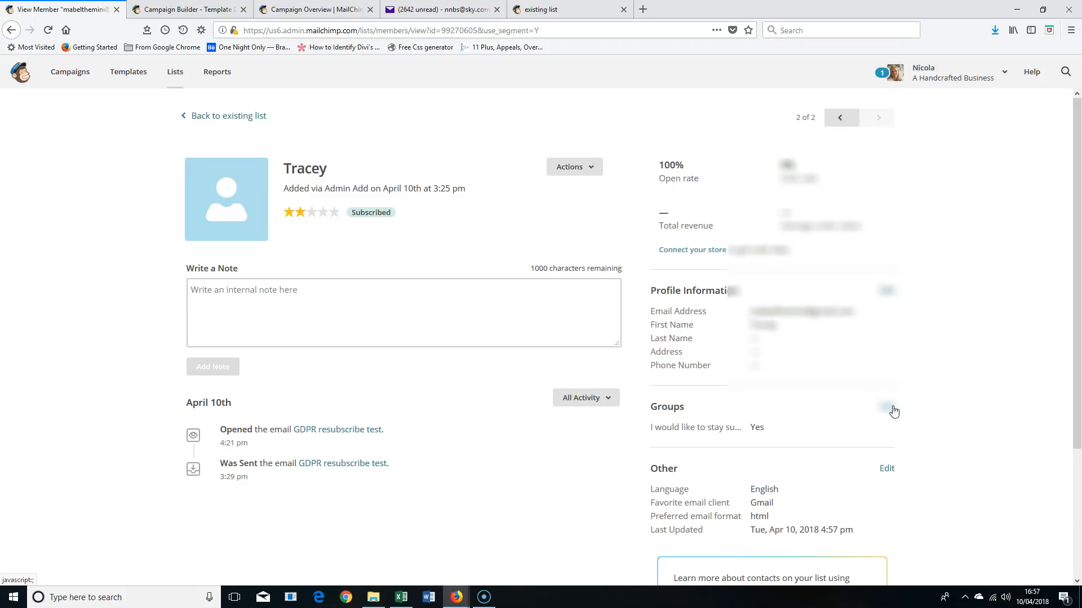
click(401, 597)
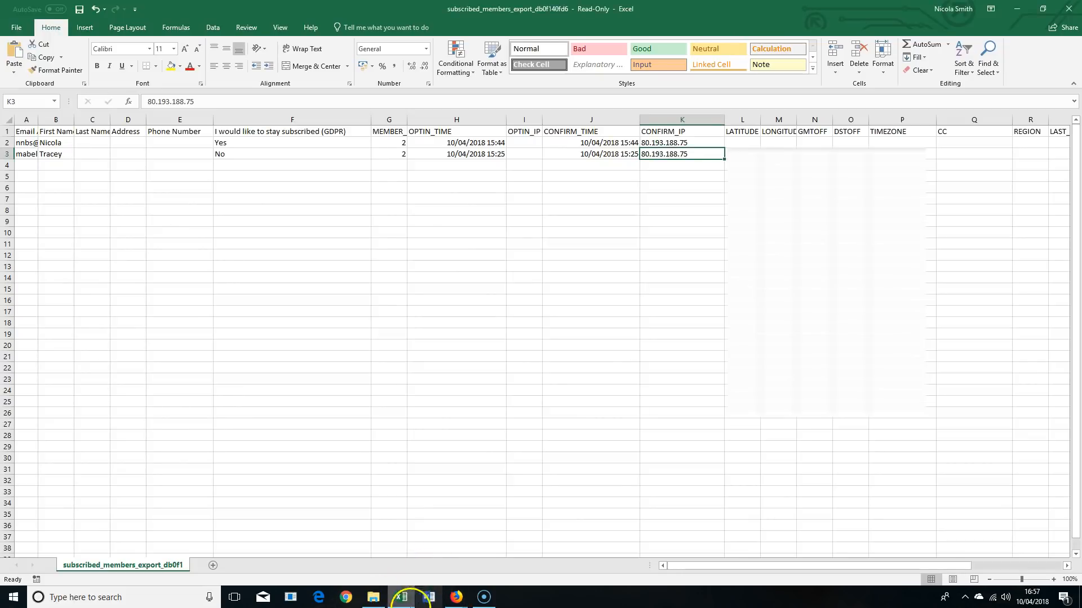